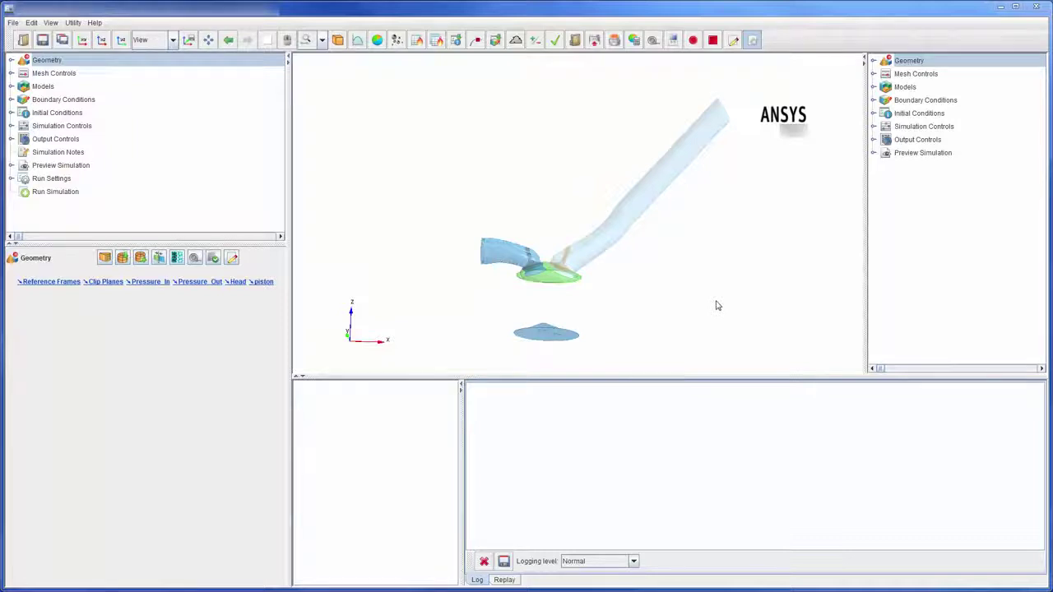
- Orbit the engine port model to a side-on view
mouse_move(710, 299)
mouse_down()
mouse_move(704, 228)
mouse_move(651, 238)
mouse_move(669, 279)
mouse_move(717, 277)
mouse_move(722, 336)
mouse_move(700, 332)
mouse_move(693, 287)
mouse_up()
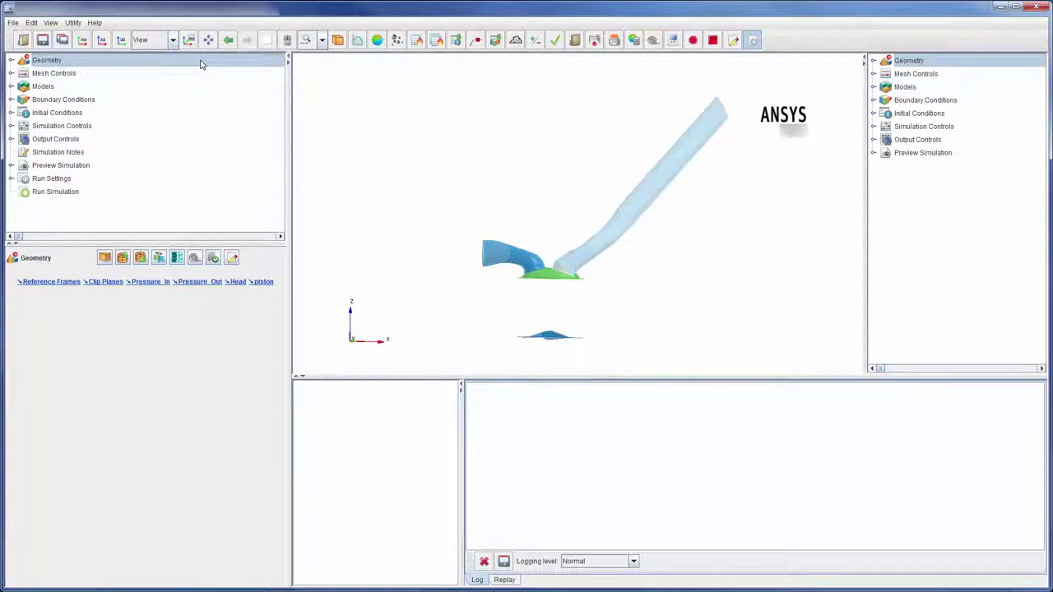
click(174, 196)
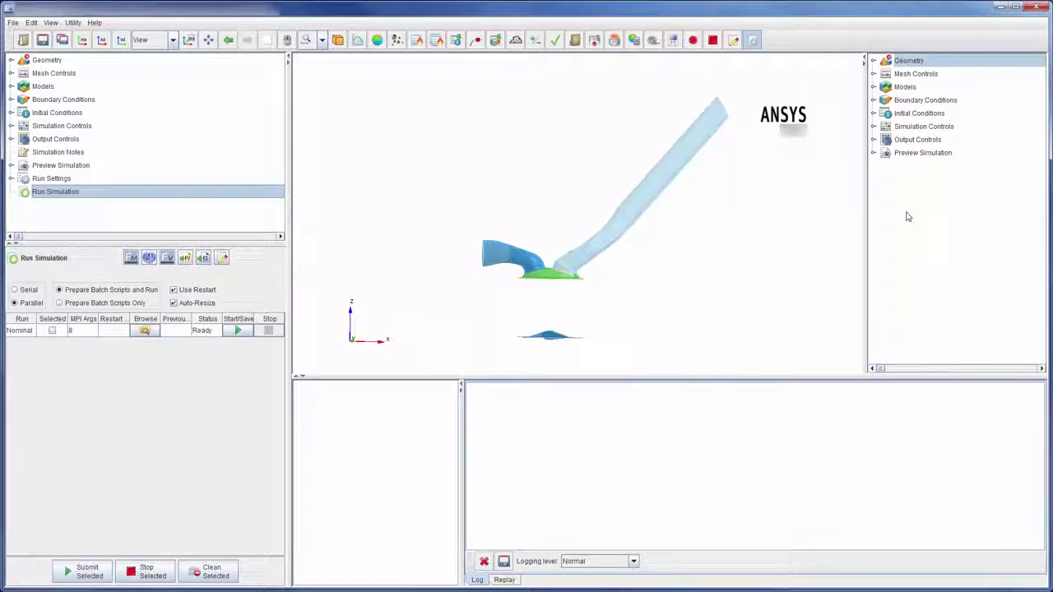
click(873, 100)
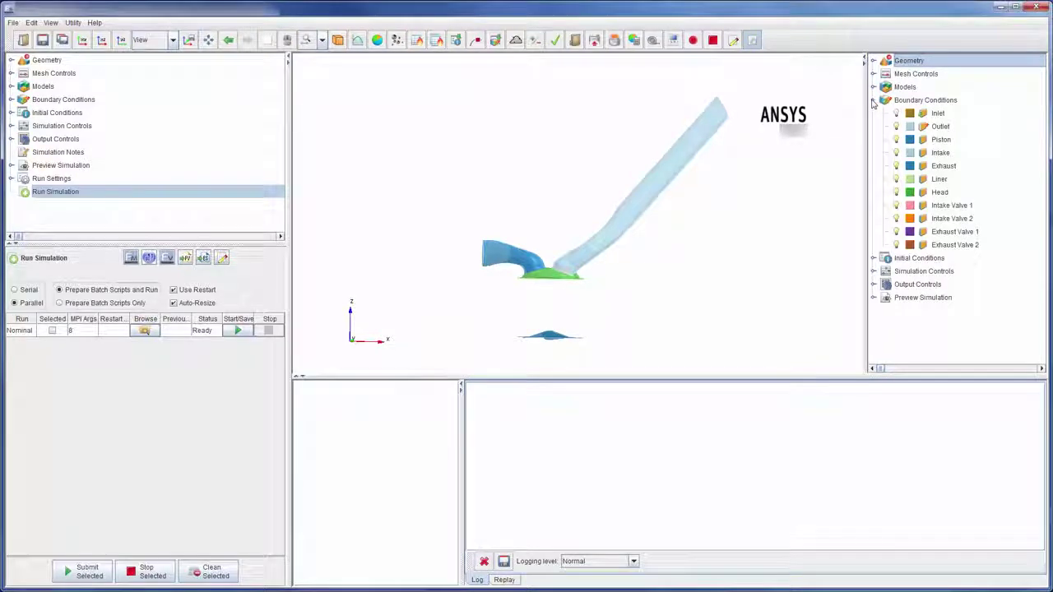
click(896, 153)
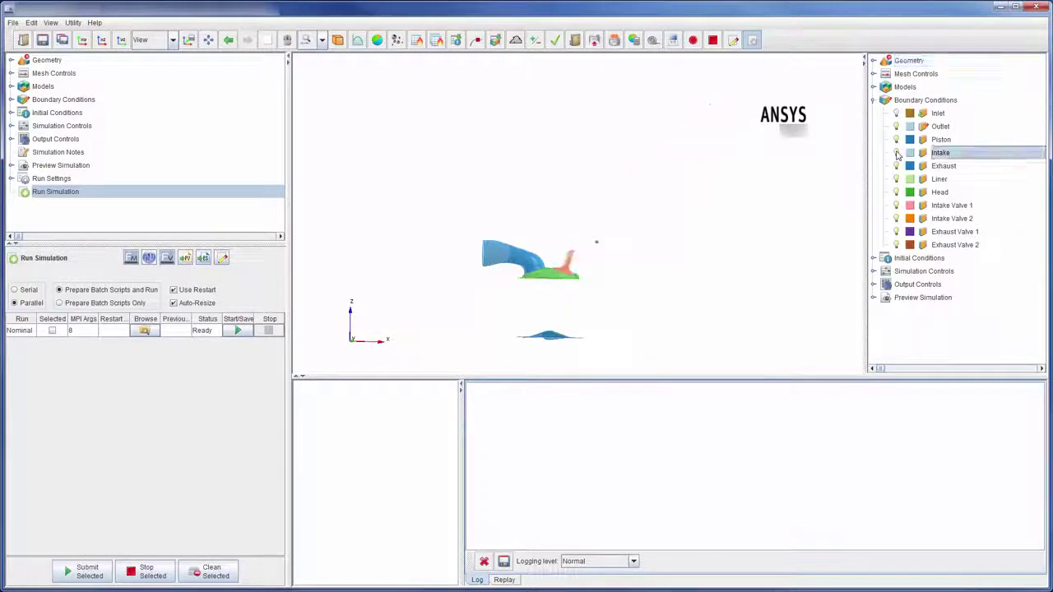
click(897, 153)
click(897, 166)
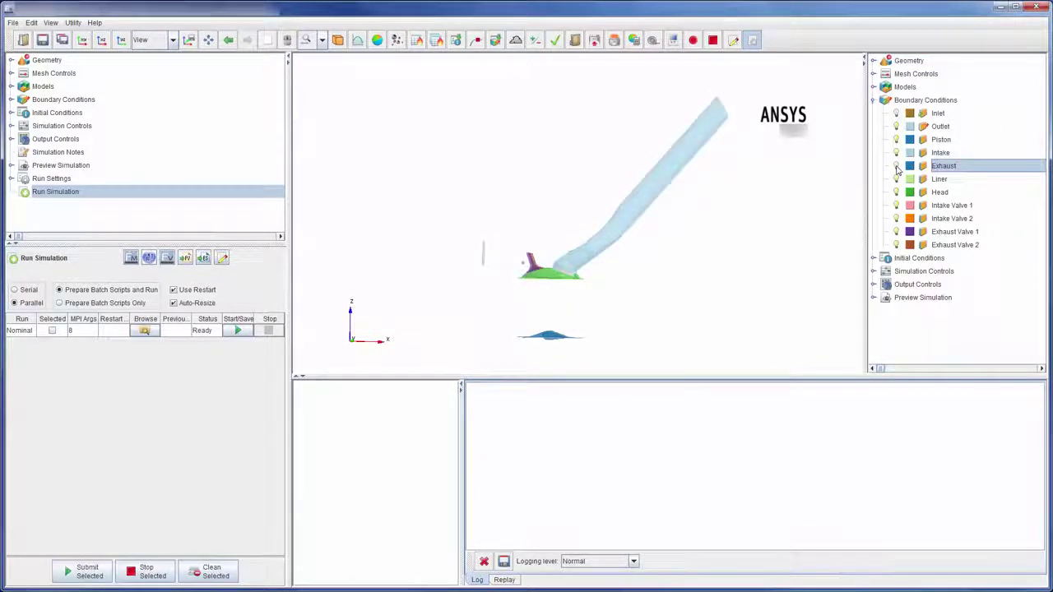
click(897, 166)
click(873, 100)
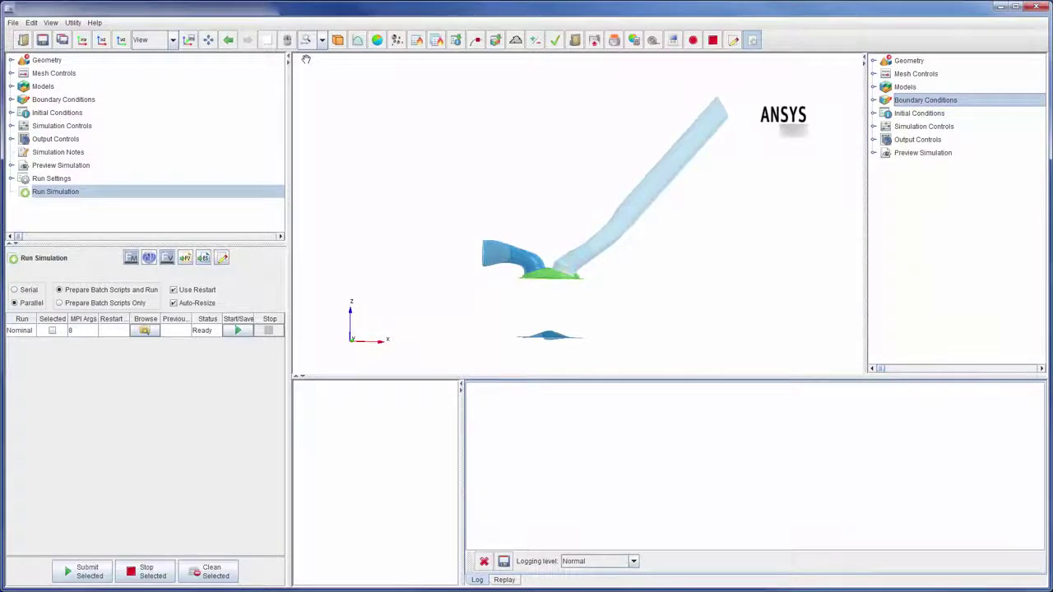
- Check the STL surfaces import option under Geometry, then cancel without importing any file
click(37, 60)
click(12, 62)
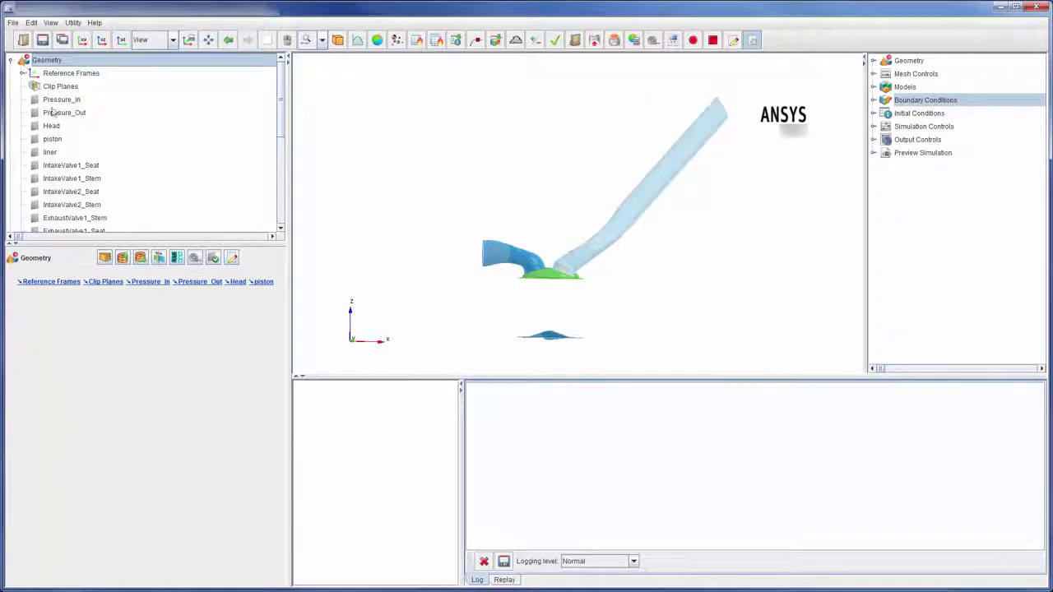
click(121, 260)
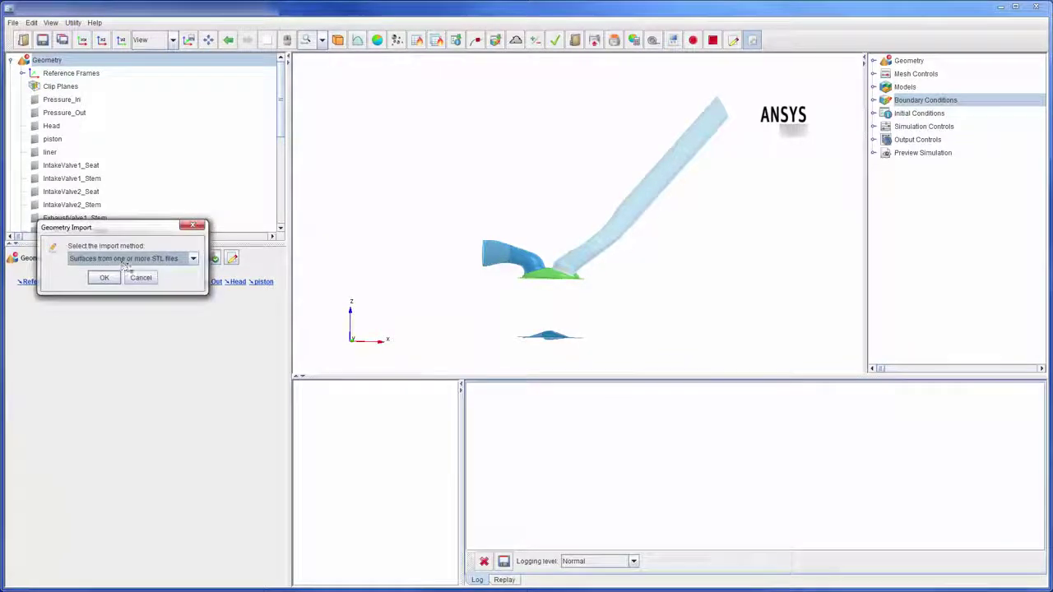
click(193, 259)
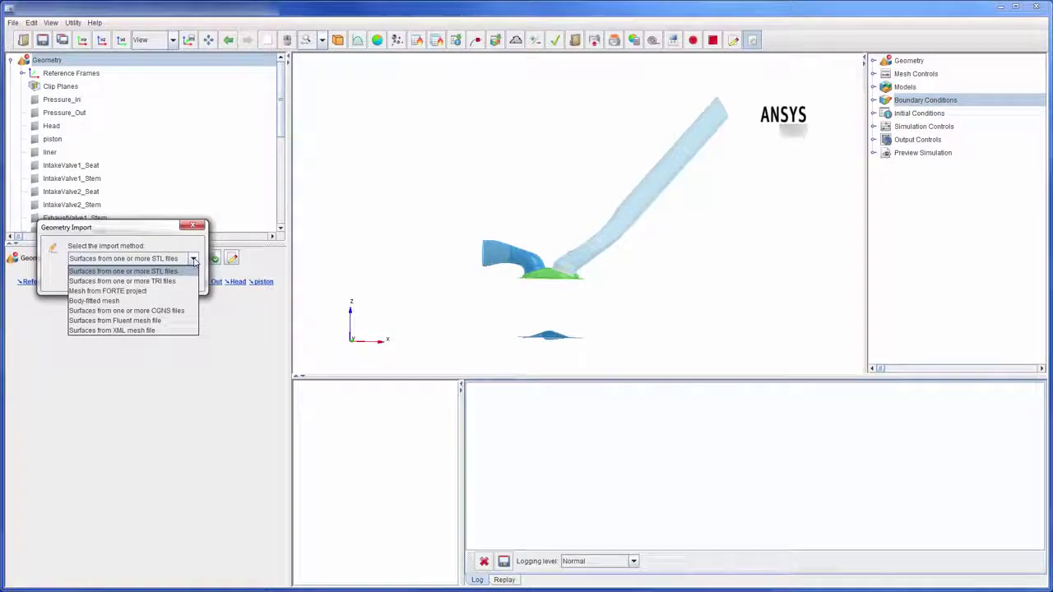
click(141, 271)
click(101, 279)
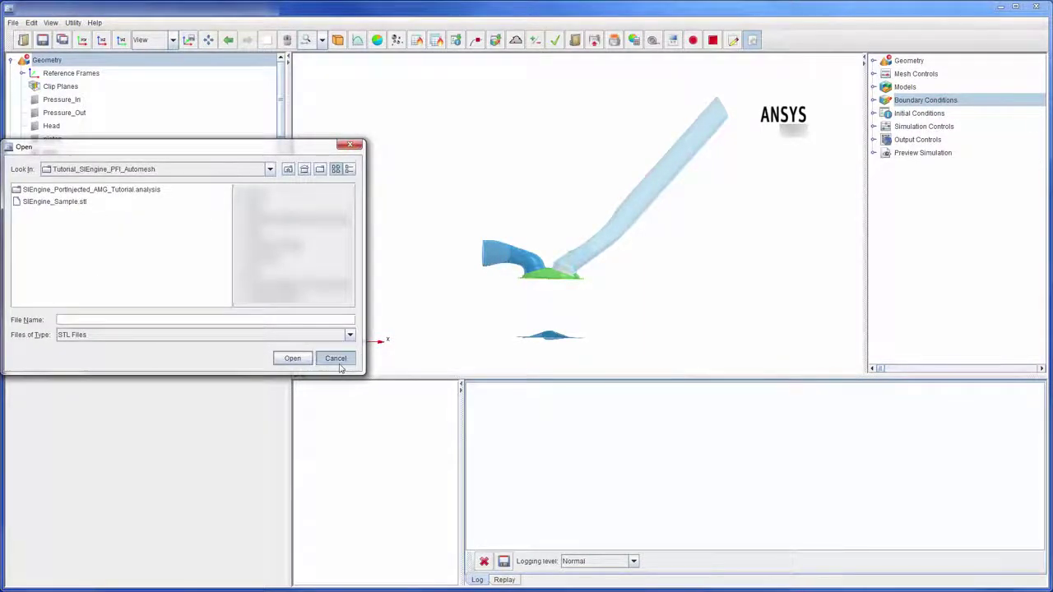
click(335, 359)
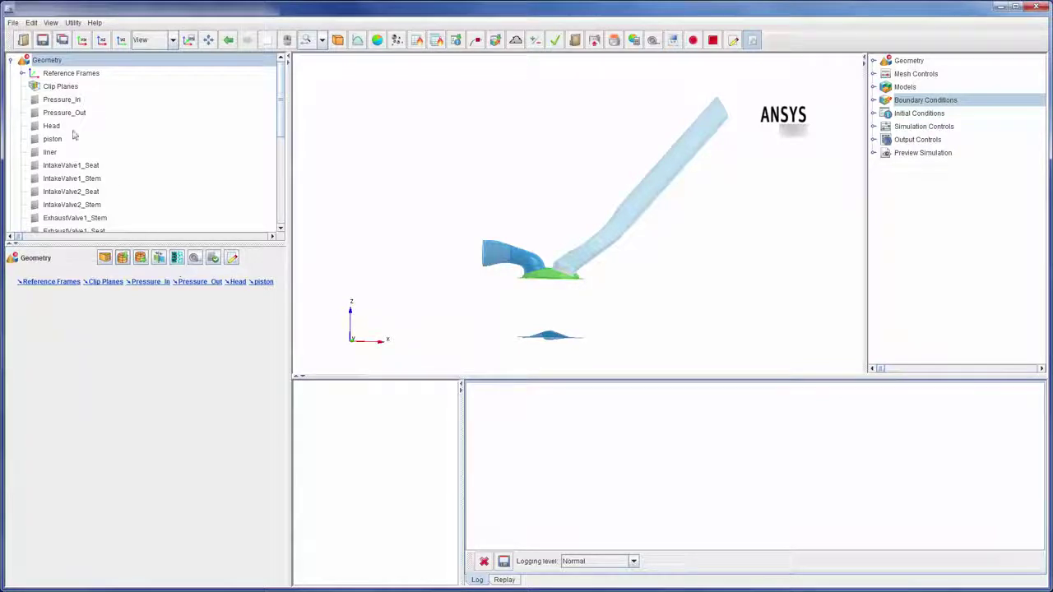
click(10, 60)
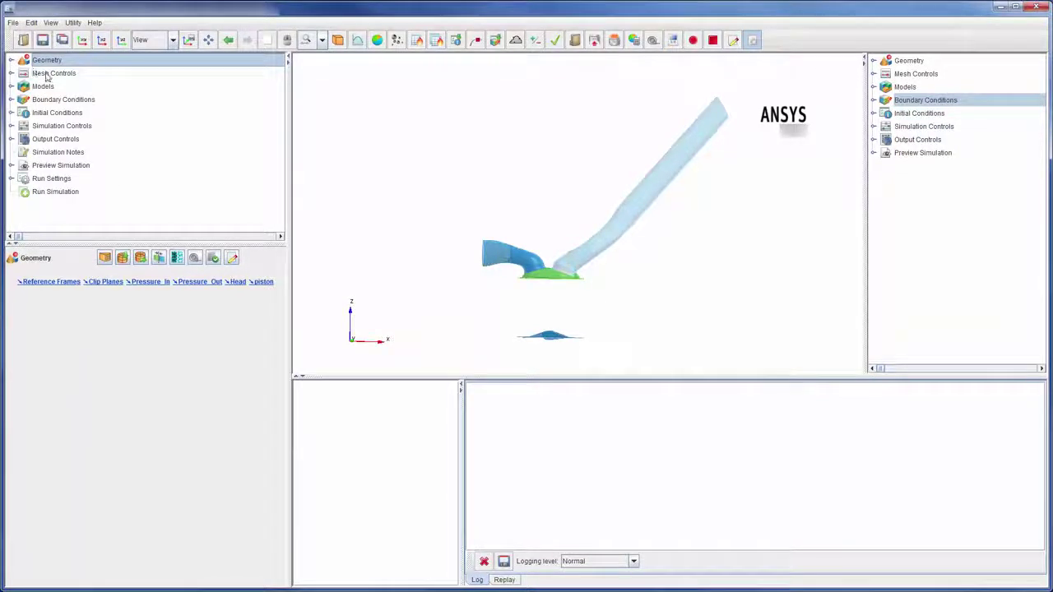
- Expand Mesh Controls and view the Material Point and Global Mesh Size entries
click(23, 73)
click(12, 74)
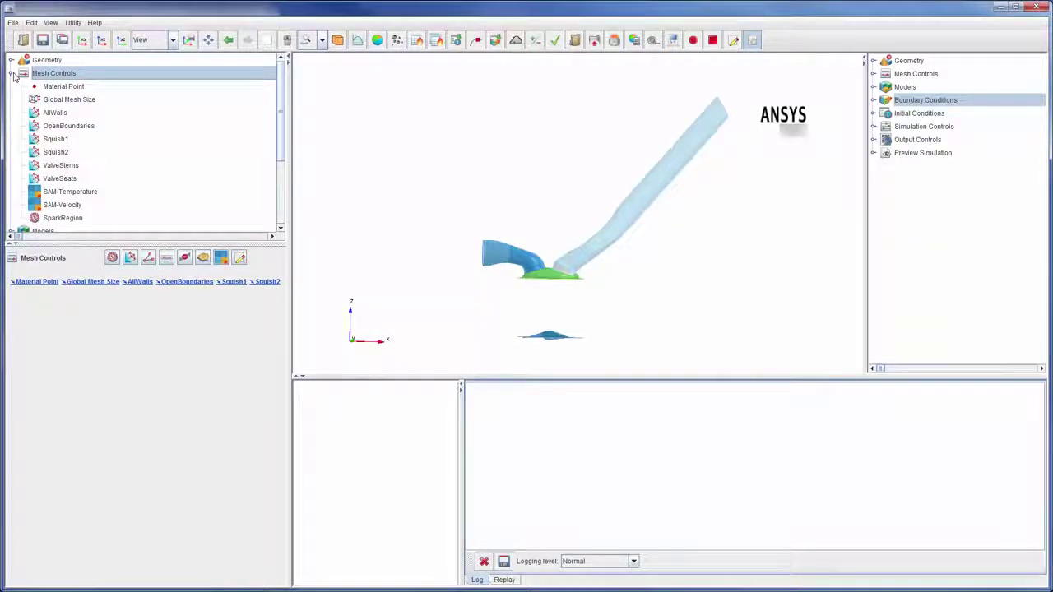
click(58, 88)
click(69, 100)
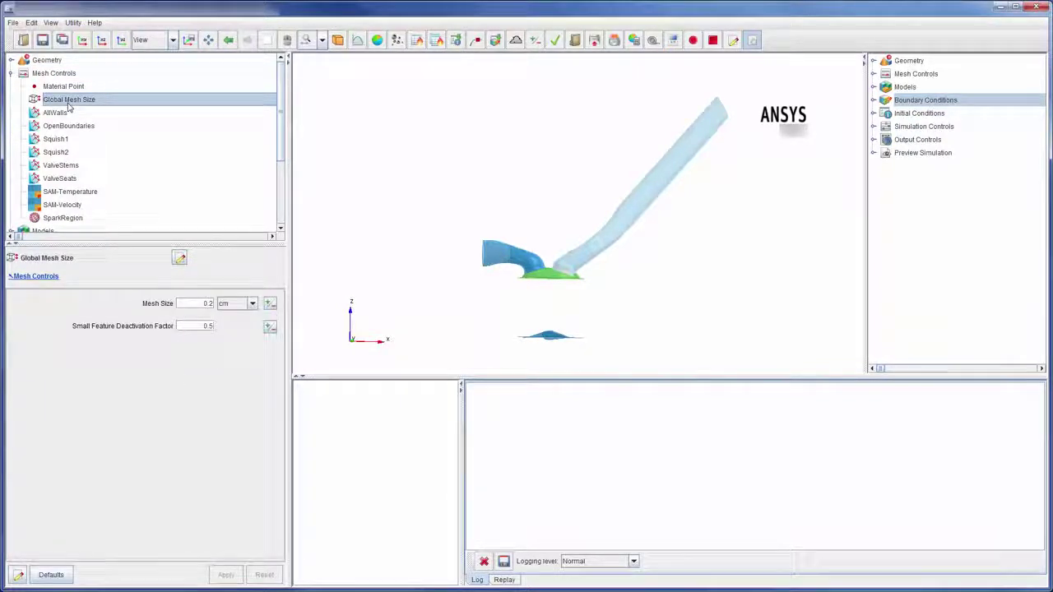
click(71, 87)
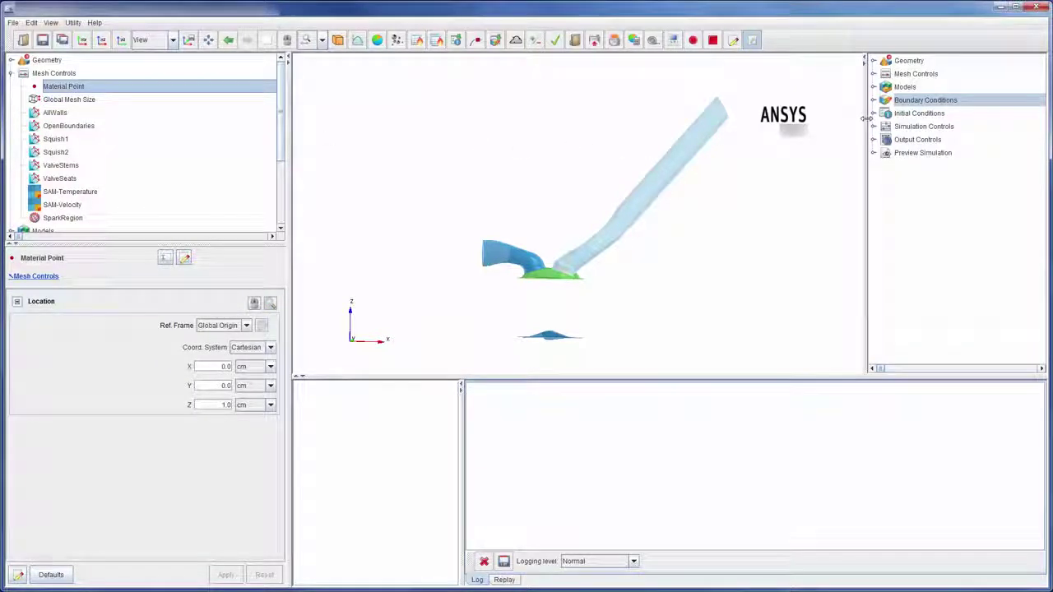
- Display the Material Point in the viewport, check the 0.2 cm mesh size, then collapse Mesh Controls
click(874, 74)
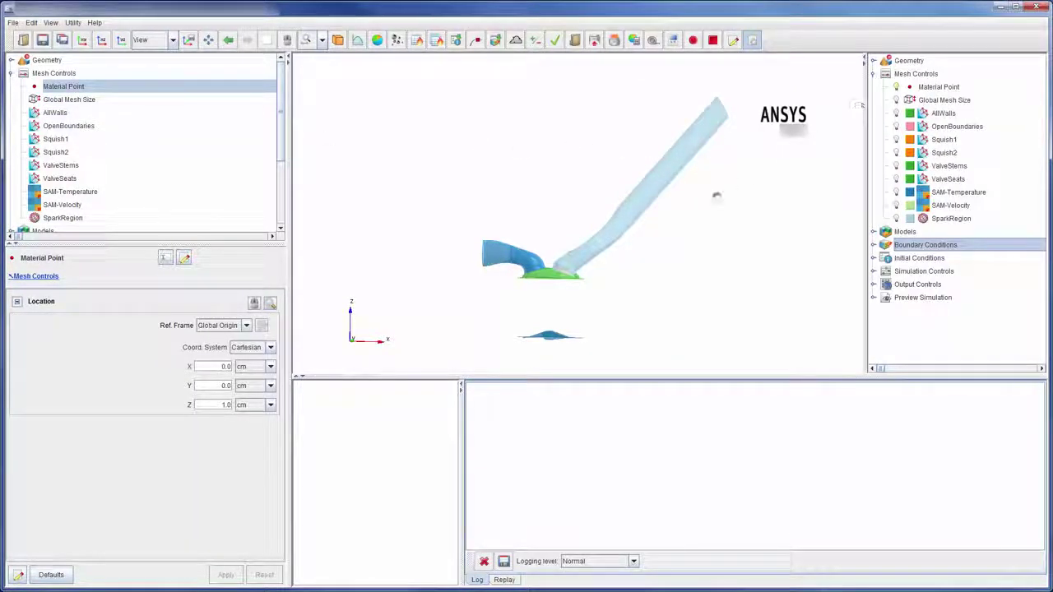
drag(606, 260, 559, 261)
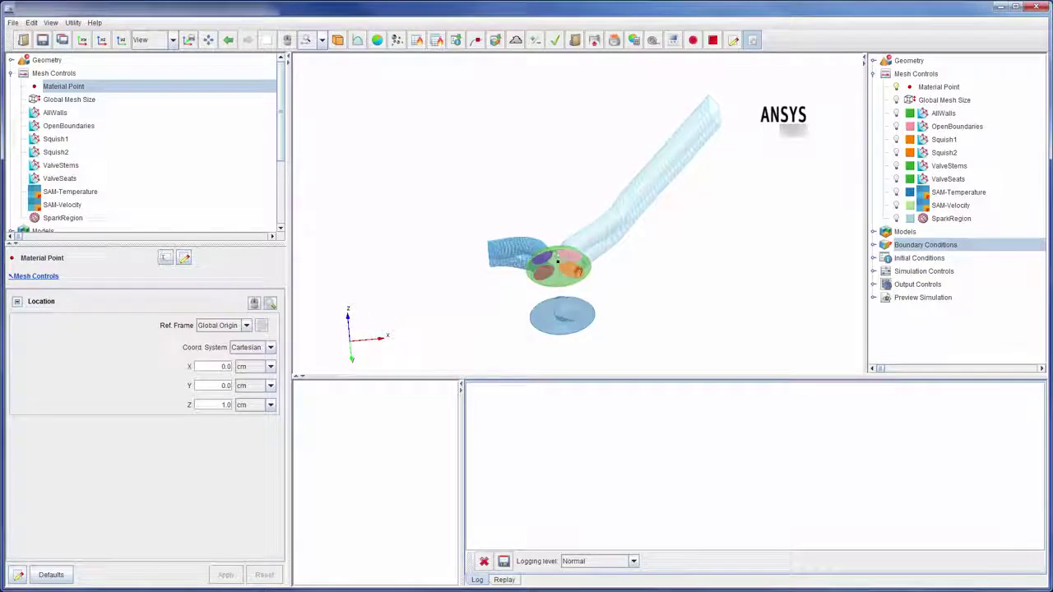
click(939, 86)
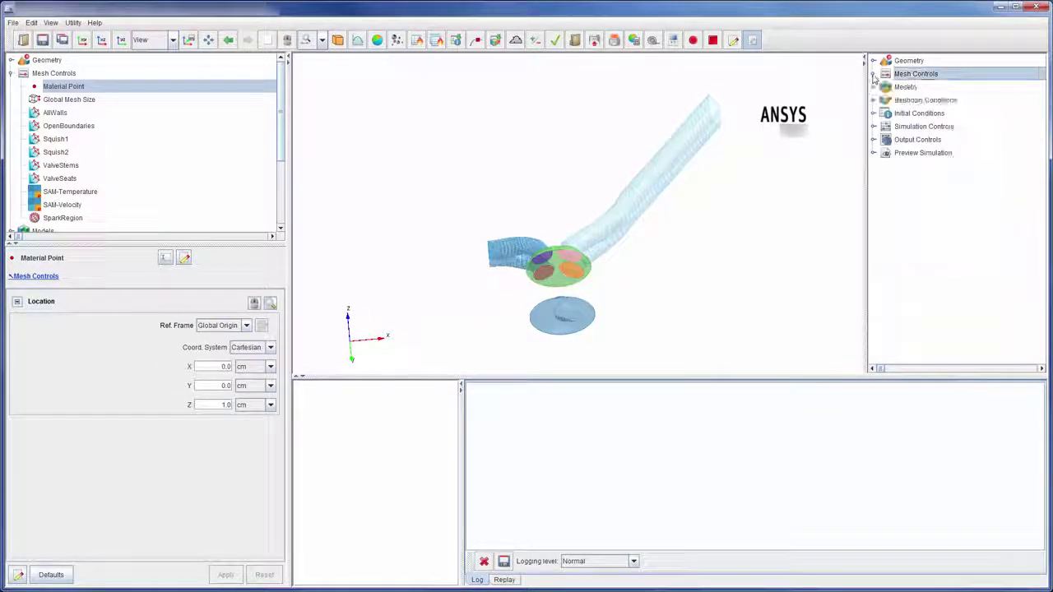
click(873, 74)
drag(686, 131, 695, 173)
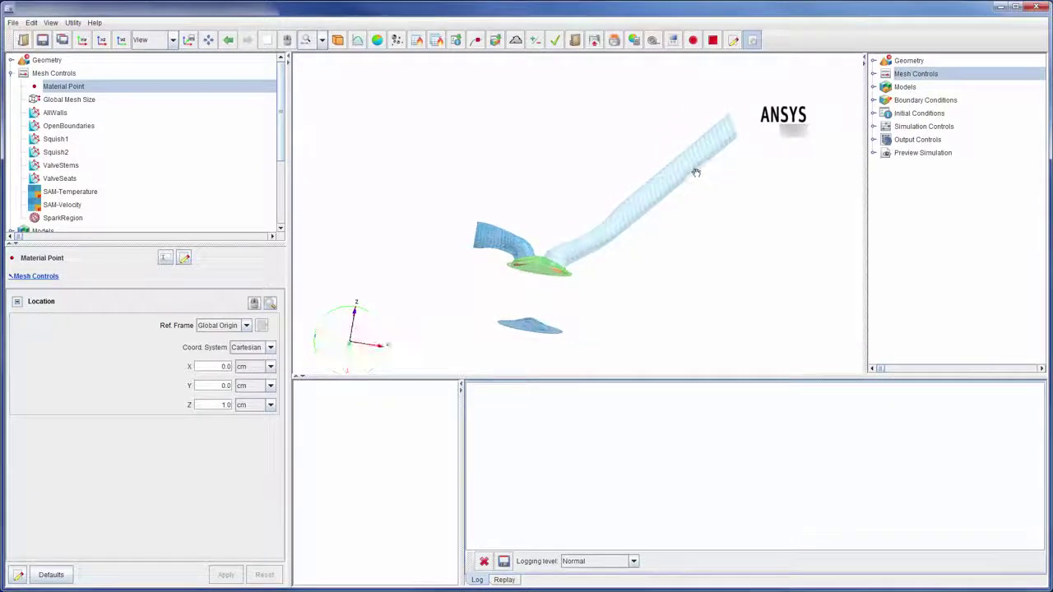
click(87, 102)
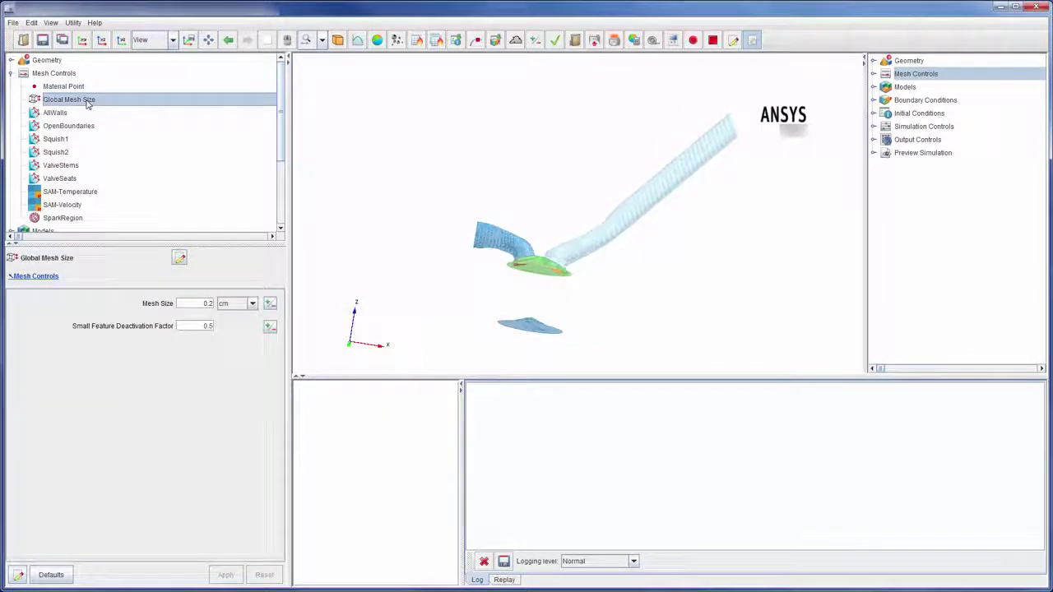
click(195, 303)
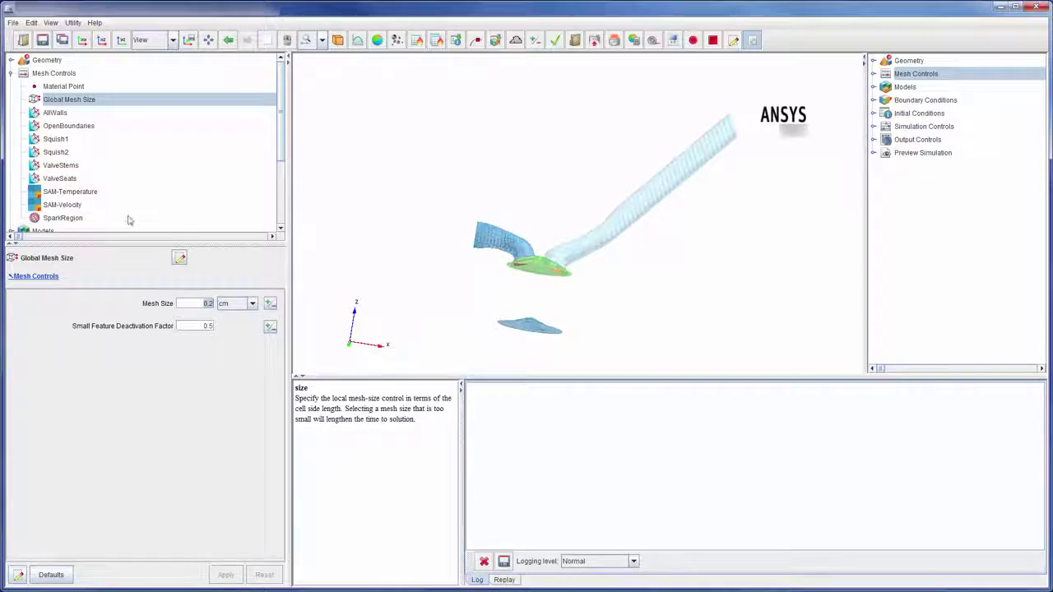
click(11, 73)
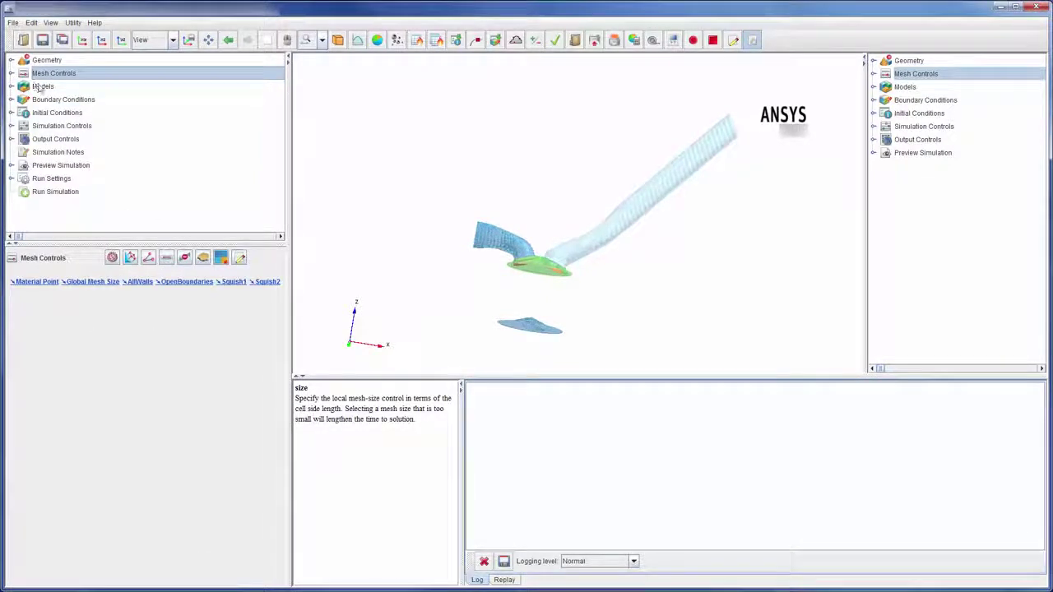
- Open Models > Chemistry and confirm the mechanism file Gasoline_1comp_59sp.cks in its details window
click(41, 86)
click(12, 86)
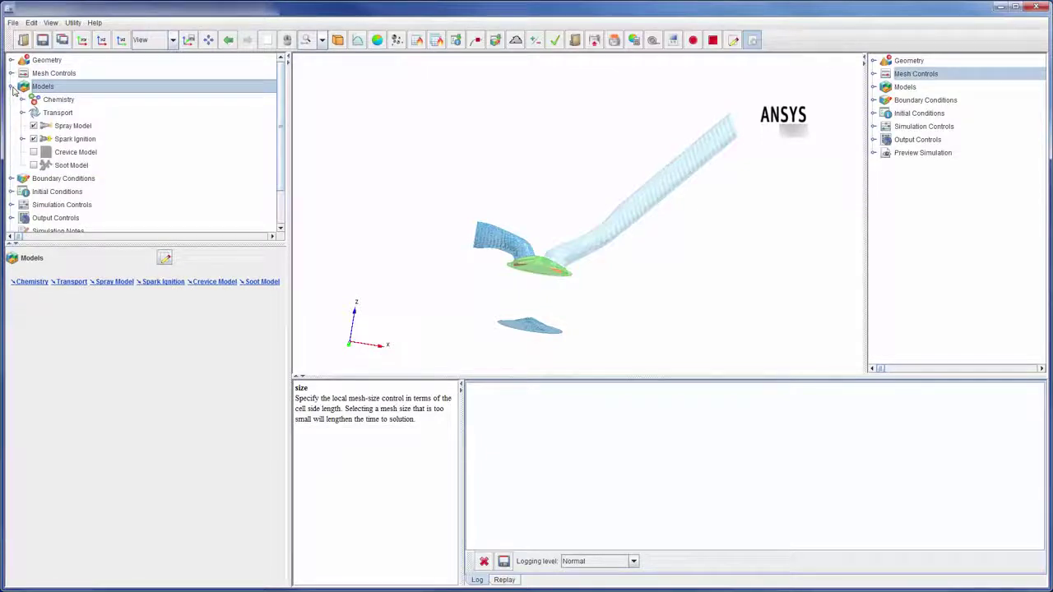
click(56, 101)
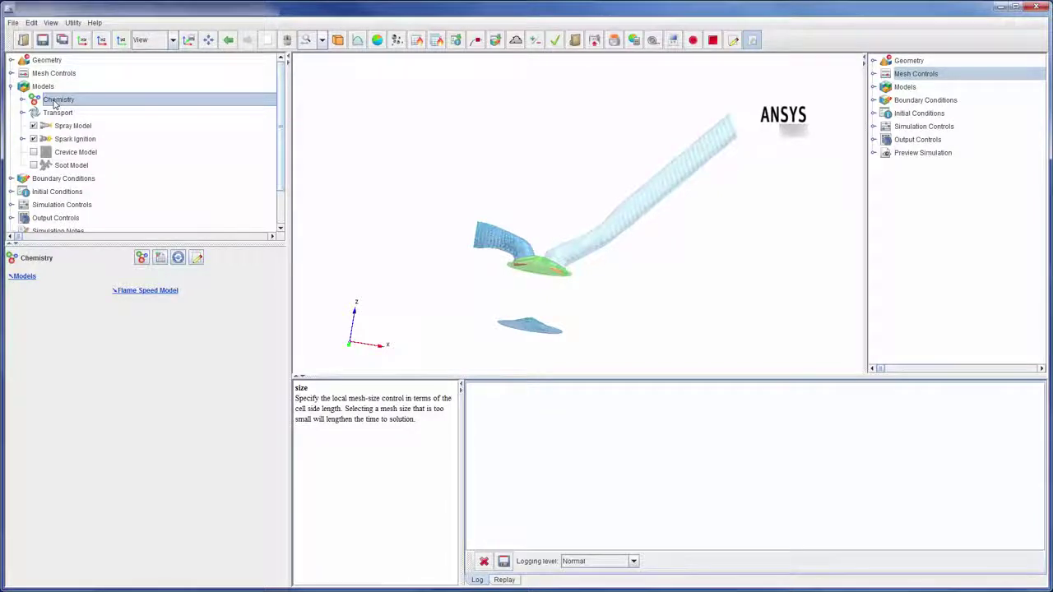
click(159, 257)
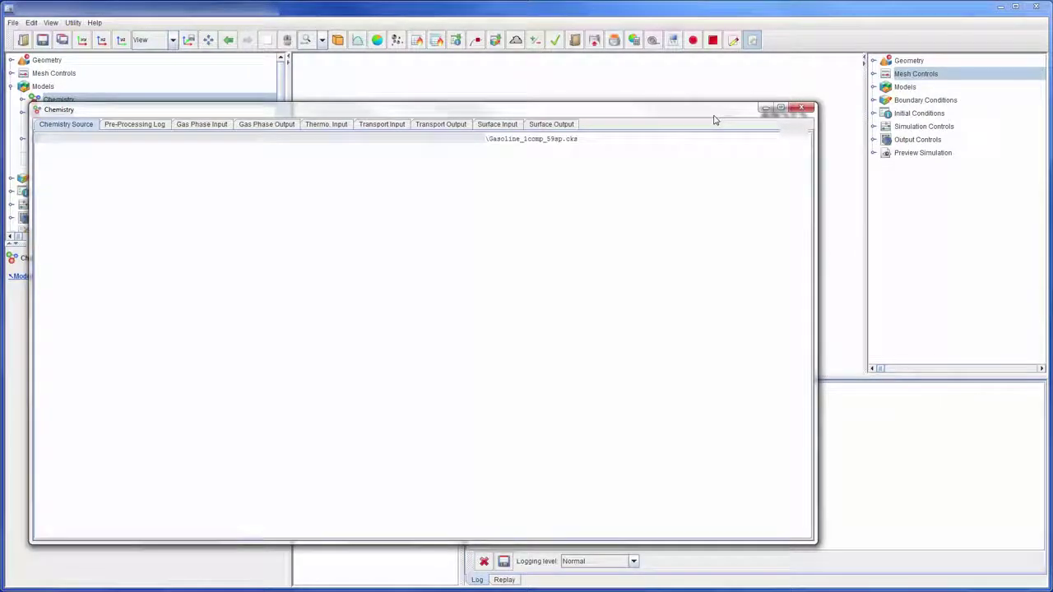
drag(489, 139, 585, 145)
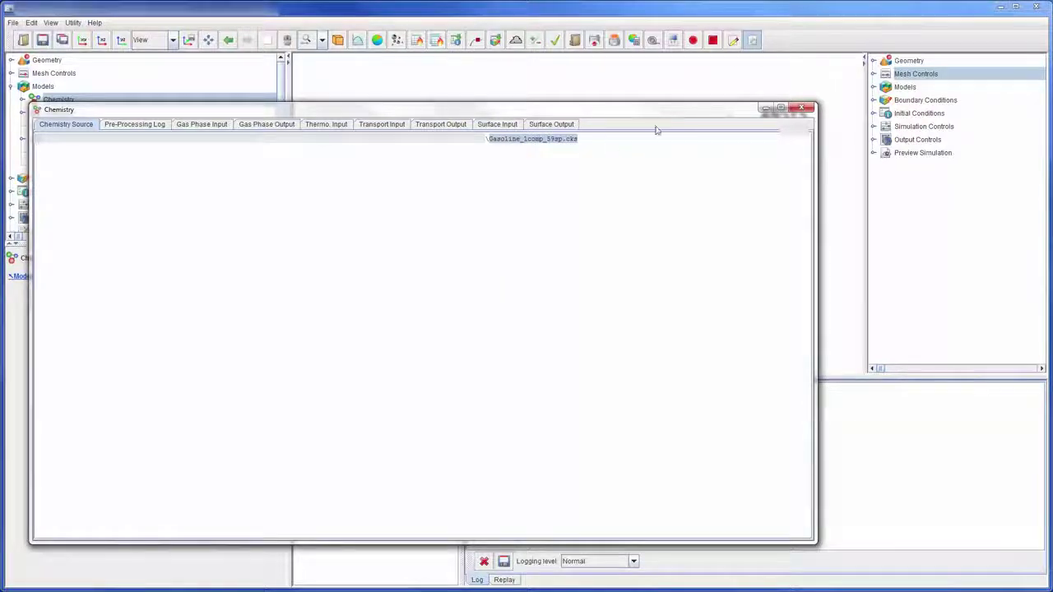
click(801, 108)
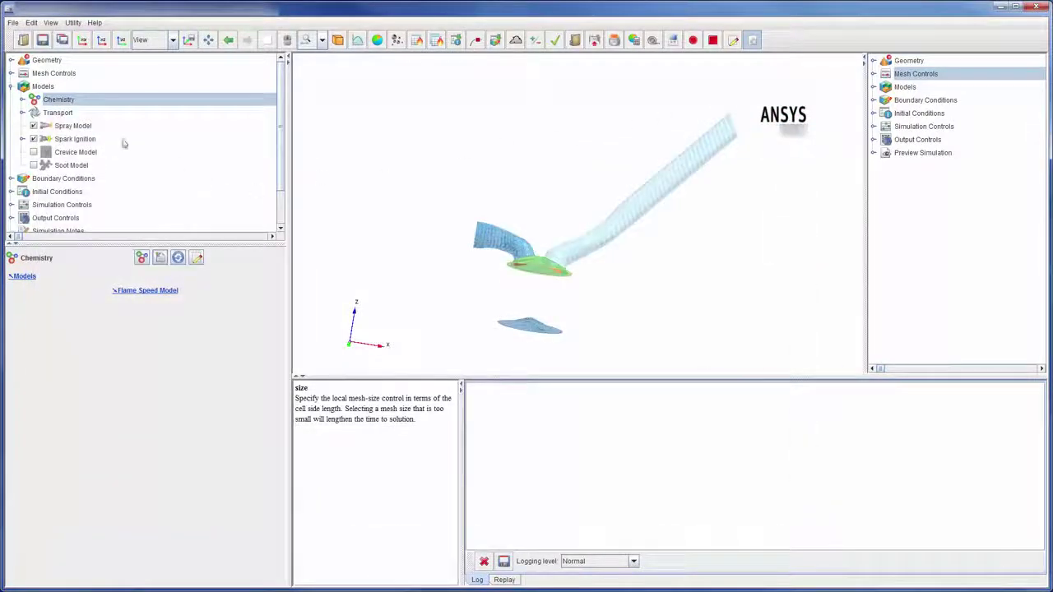
click(22, 100)
- Review the Flame Speed Model settings (Power Law, Gülder values), then collapse Chemistry
click(56, 115)
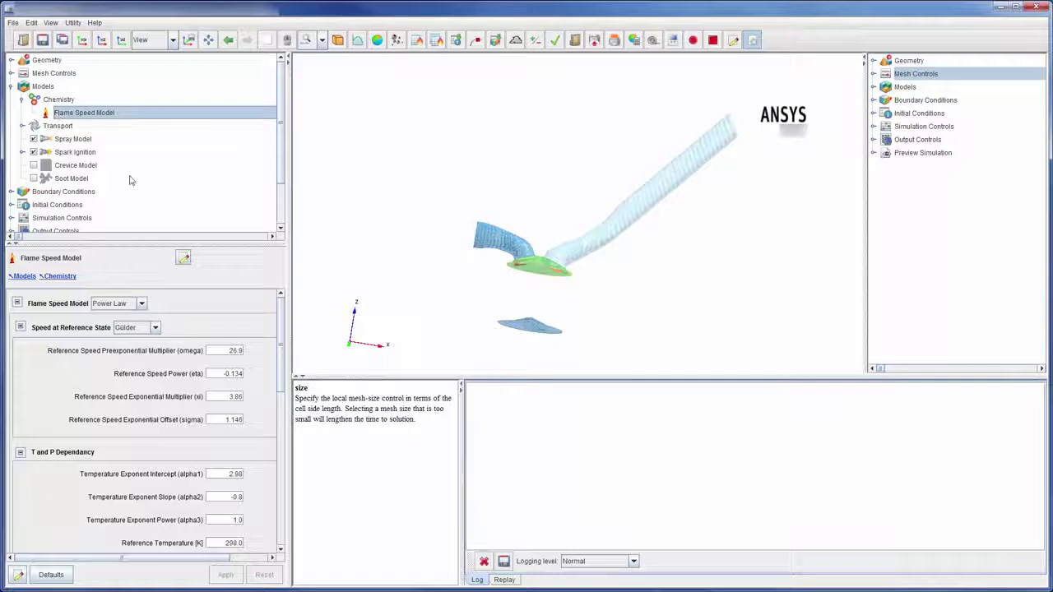
scroll(281, 352, down, 3)
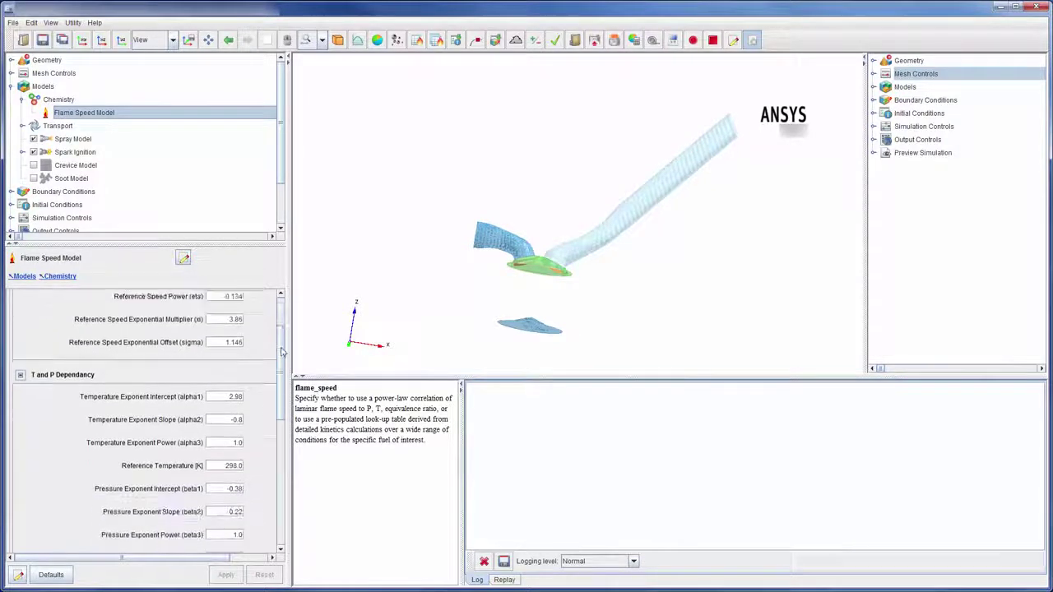
drag(282, 352, 280, 477)
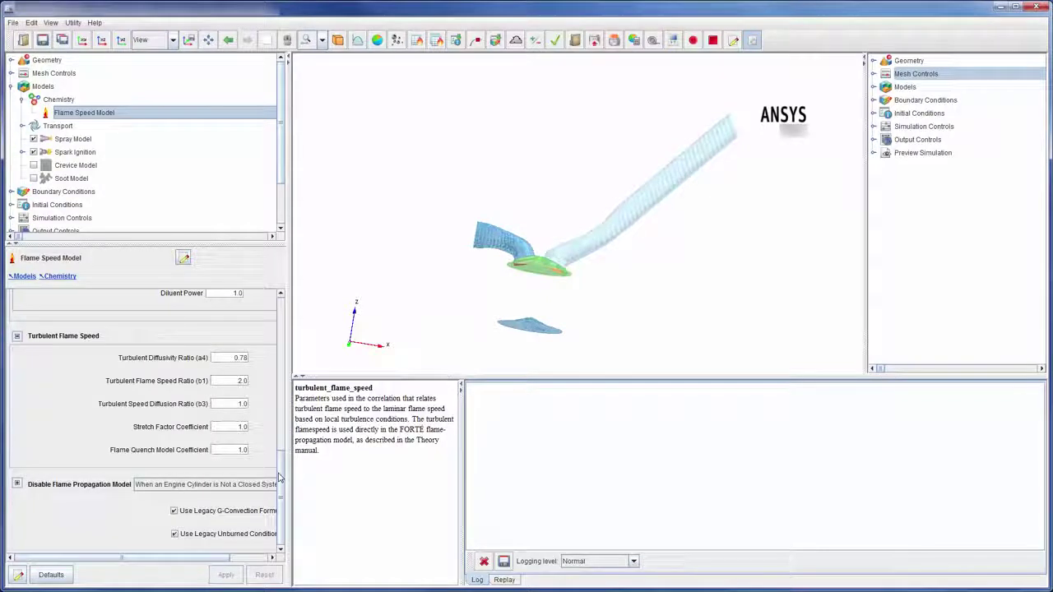
click(22, 101)
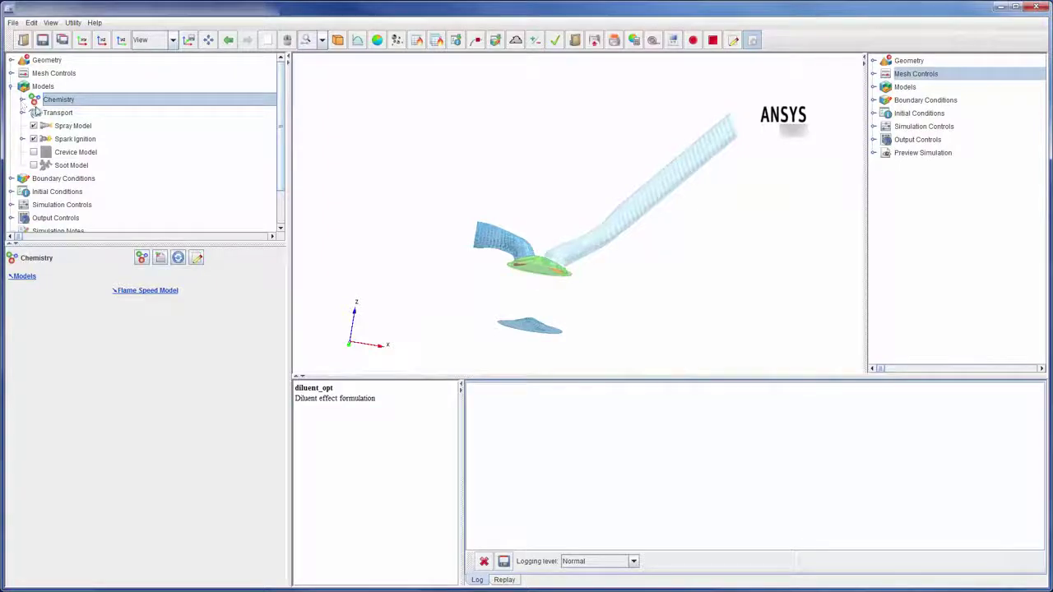
- Look through the Spray Model, Spark Ignition, Crevice Model and Soot Model entries
click(71, 126)
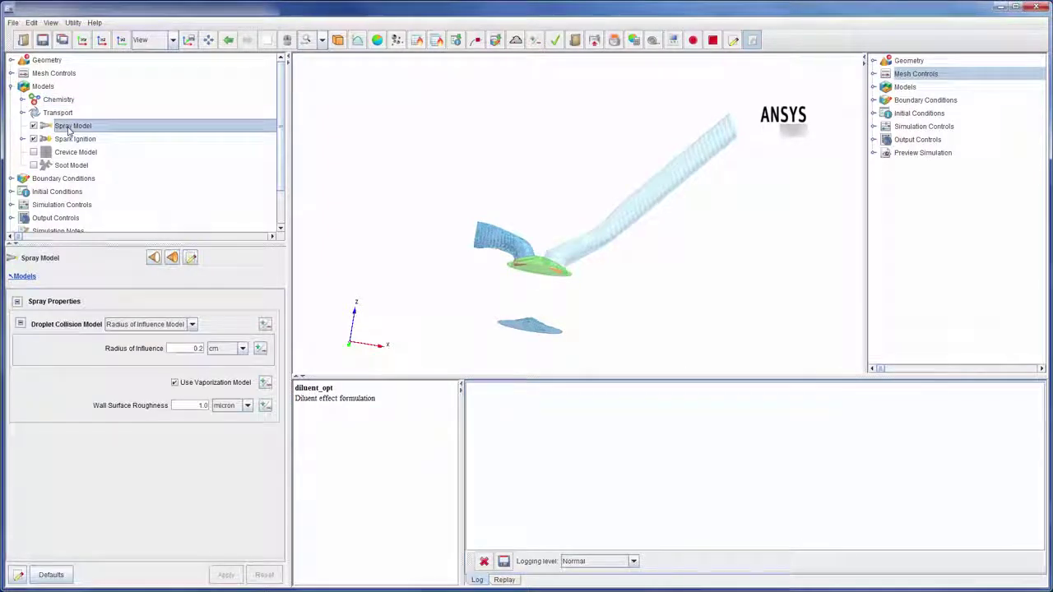
click(74, 139)
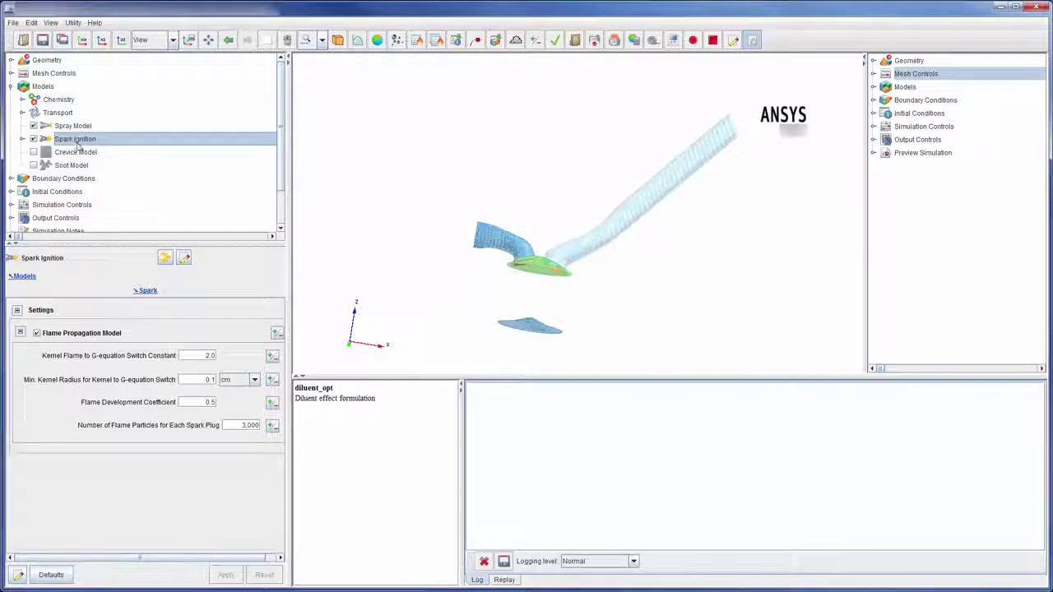
click(76, 152)
click(78, 165)
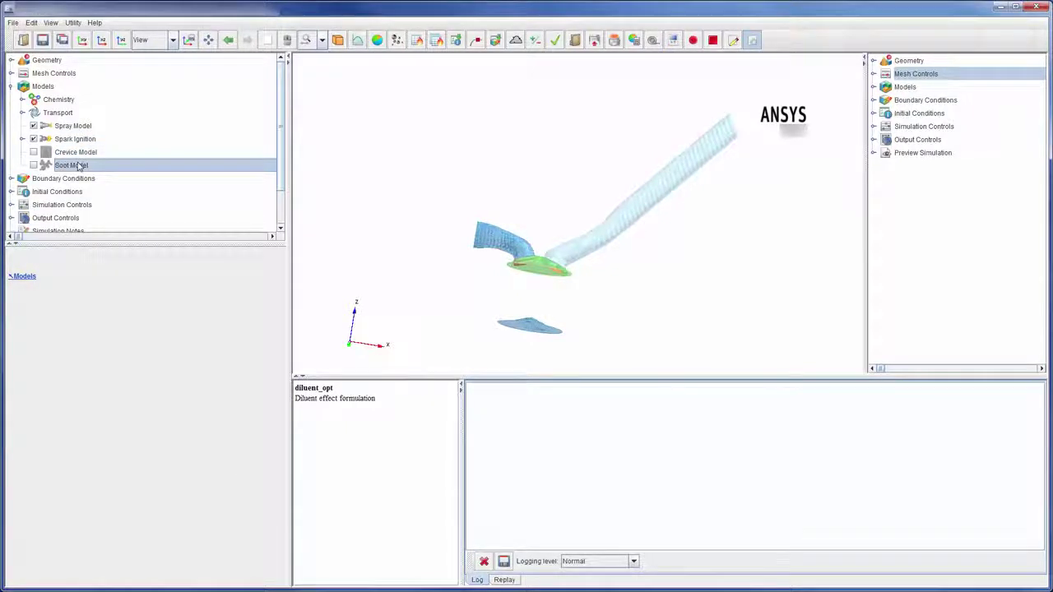
click(11, 86)
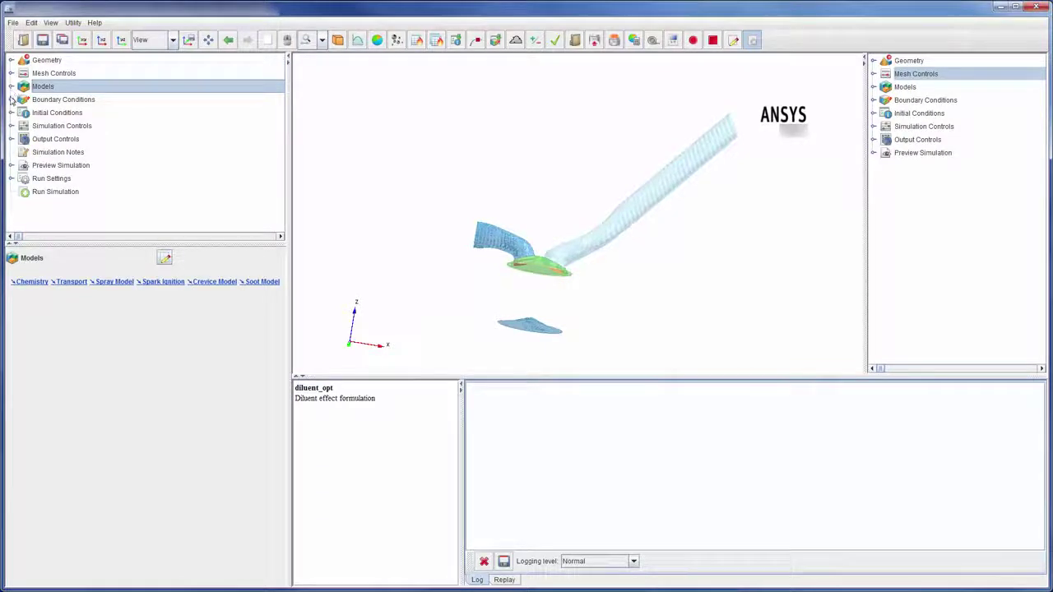
- Review the Inlet boundary's 0.8 bar pressure and keep Total Pressure as its specification type
click(11, 99)
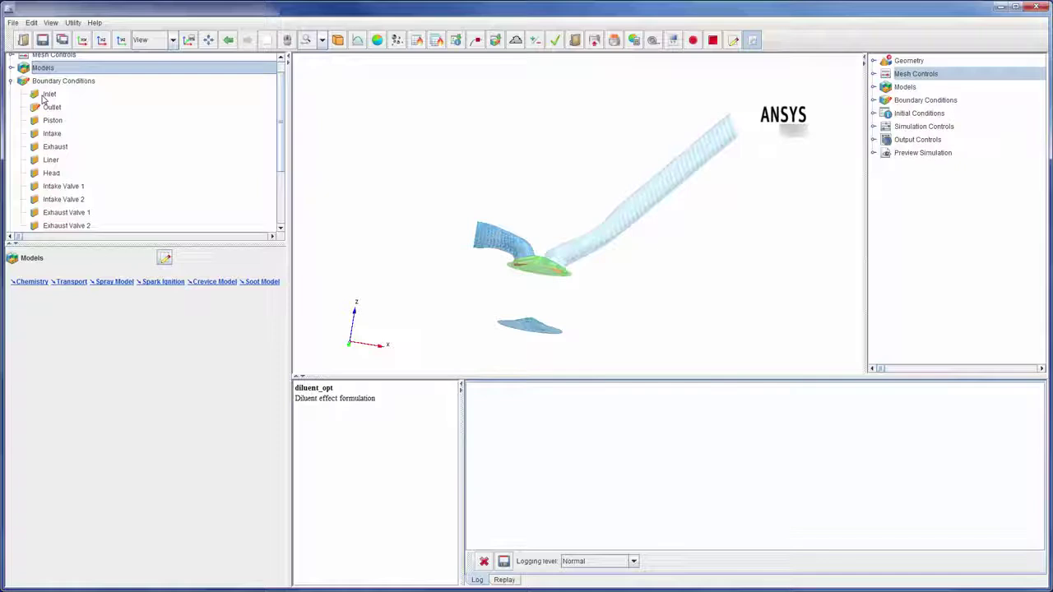
click(47, 95)
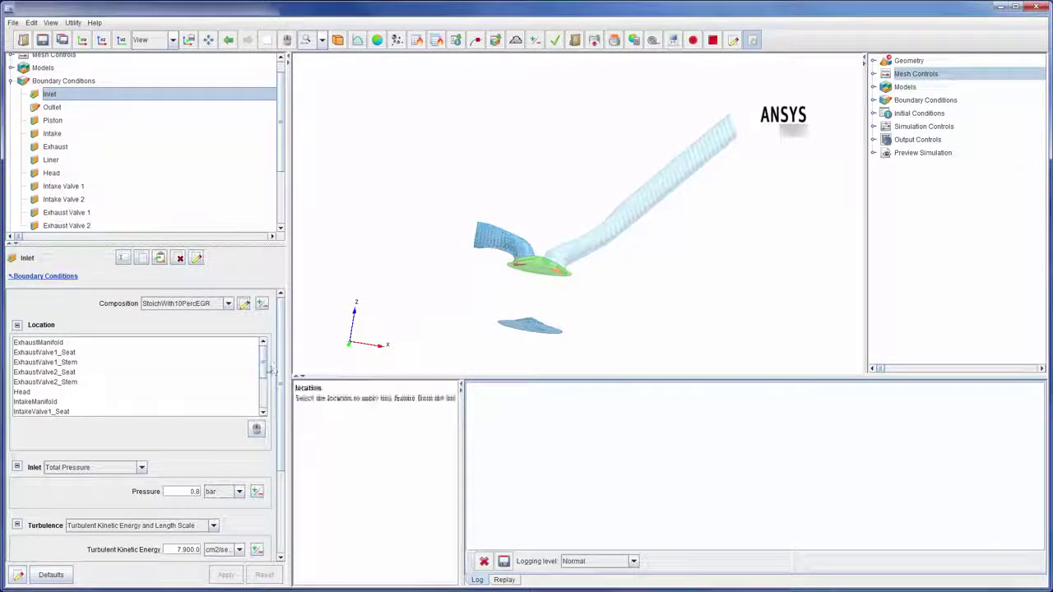
drag(265, 367, 265, 400)
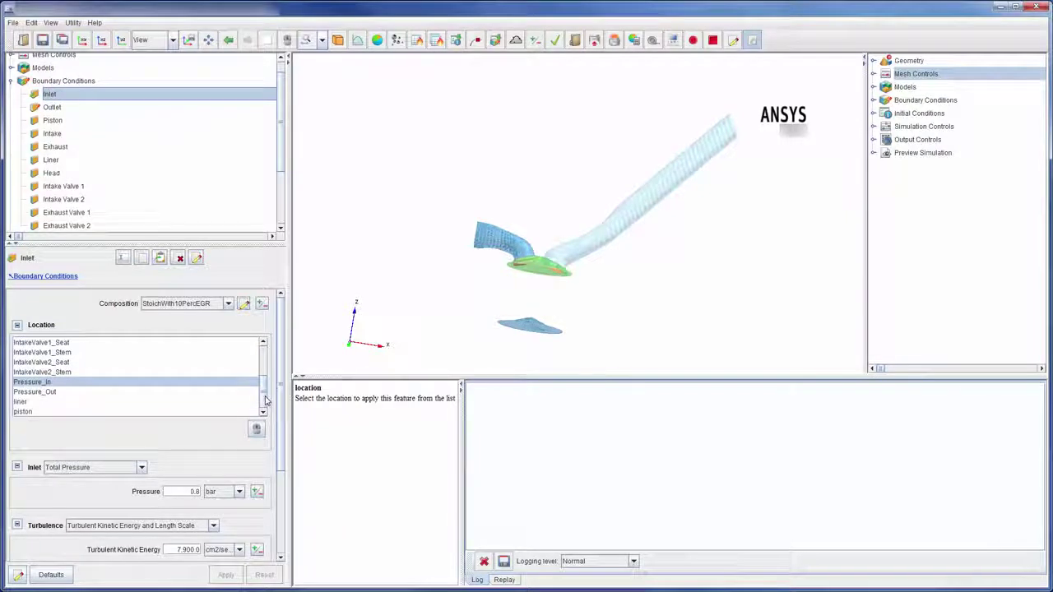
drag(281, 408, 278, 465)
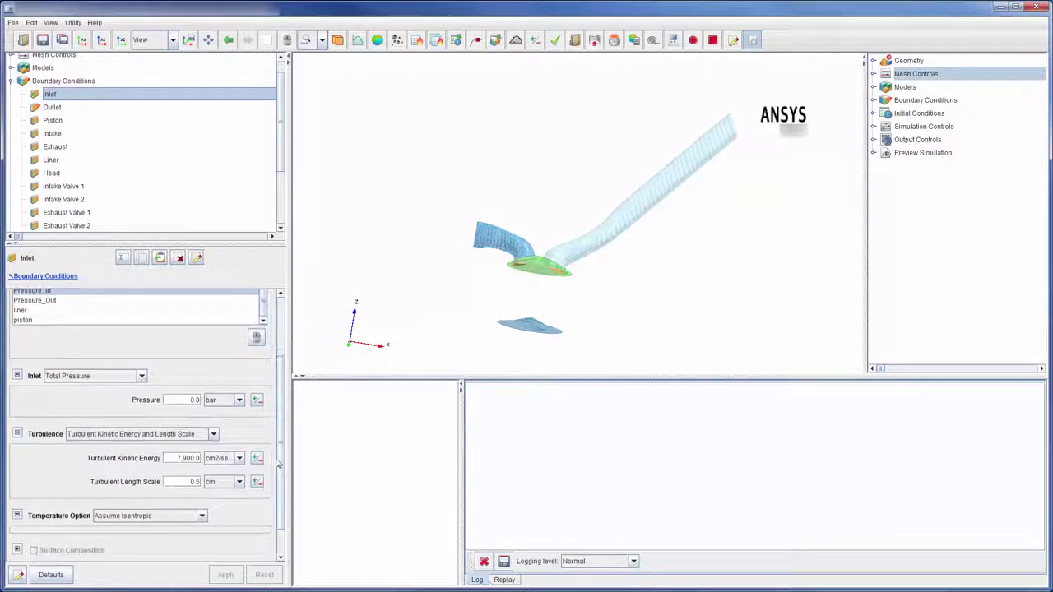
click(194, 398)
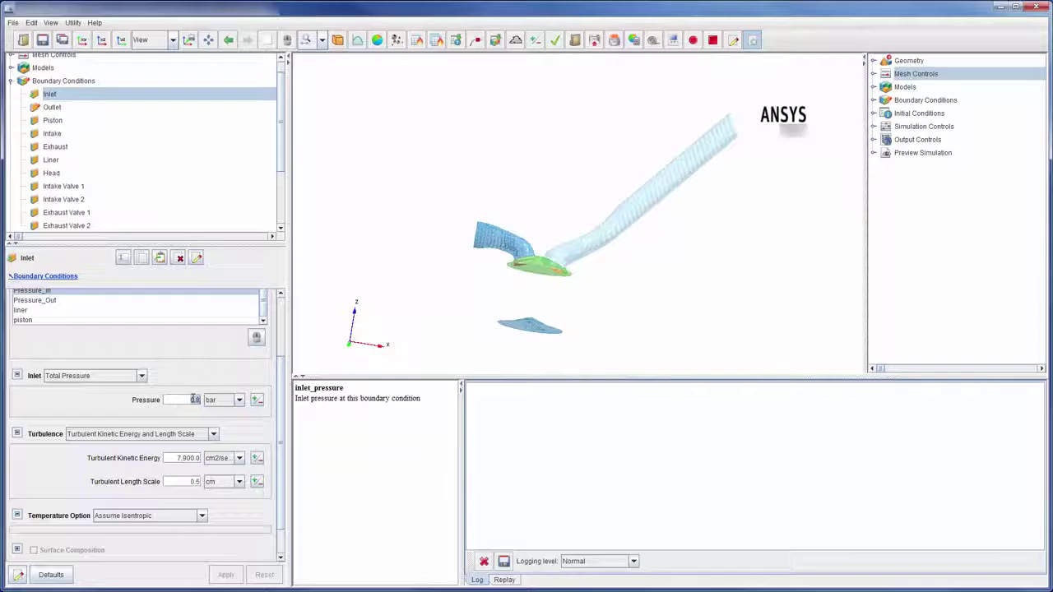
click(142, 376)
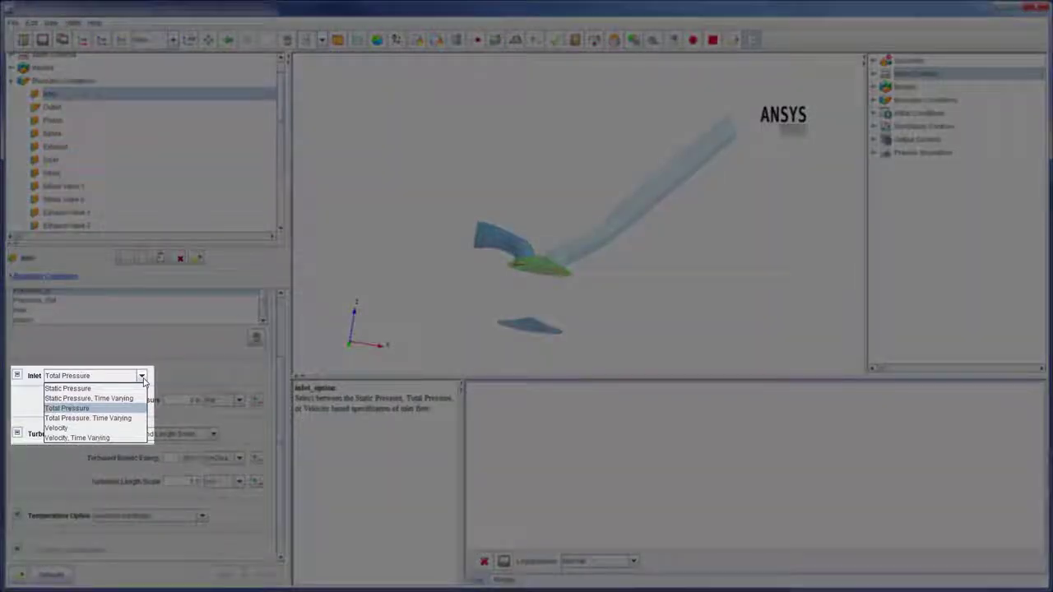
click(142, 376)
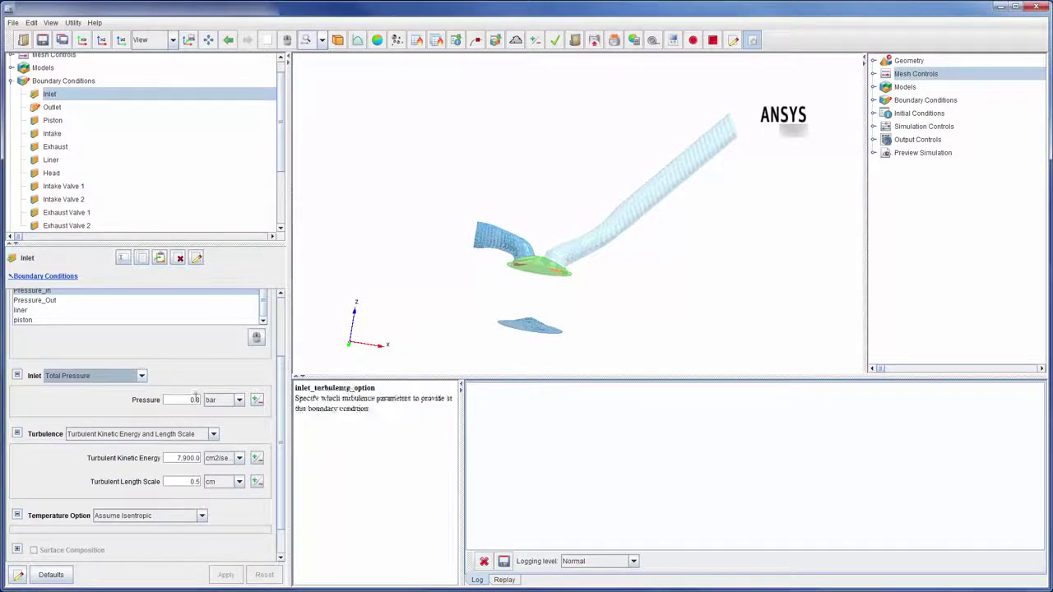
- Confirm Piston Slider Crank motion: 7.95 cm stroke, 13.81 cm rod, 0.0 offset; then view Intake Valve 1
click(53, 121)
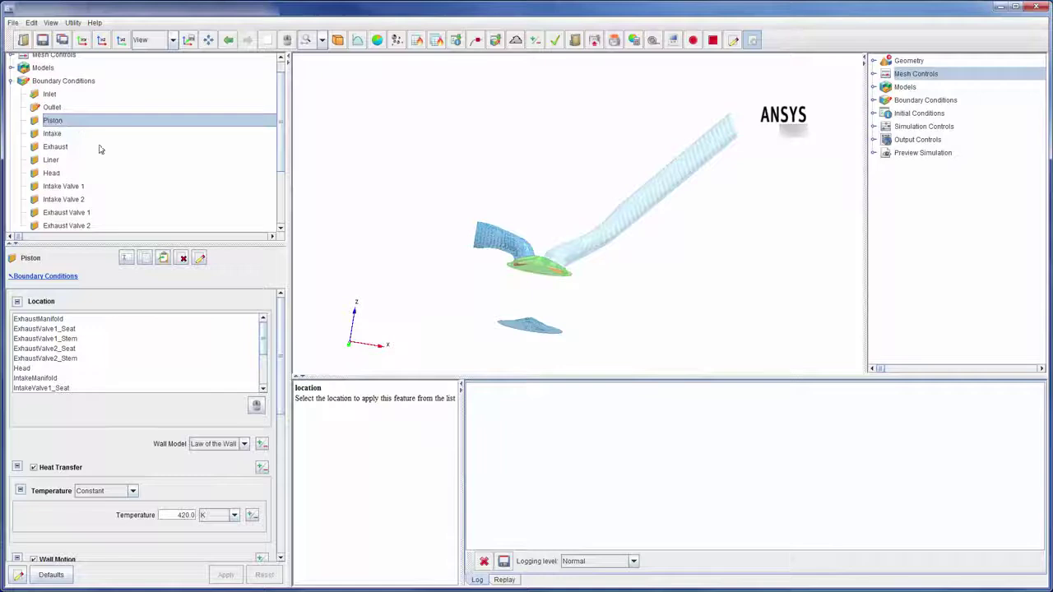
scroll(284, 394, down, 5)
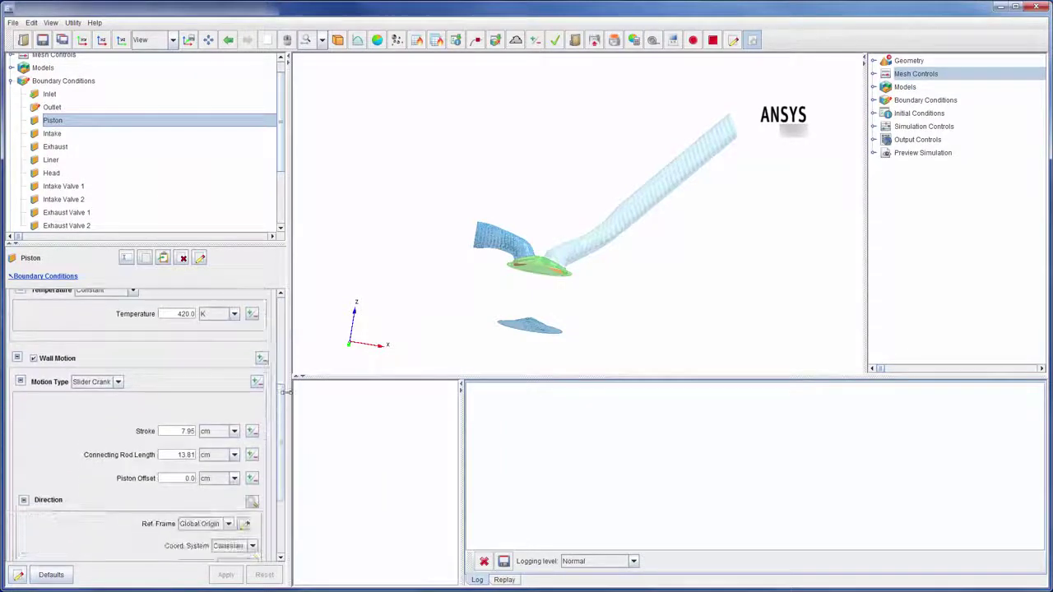
mouse_move(55, 354)
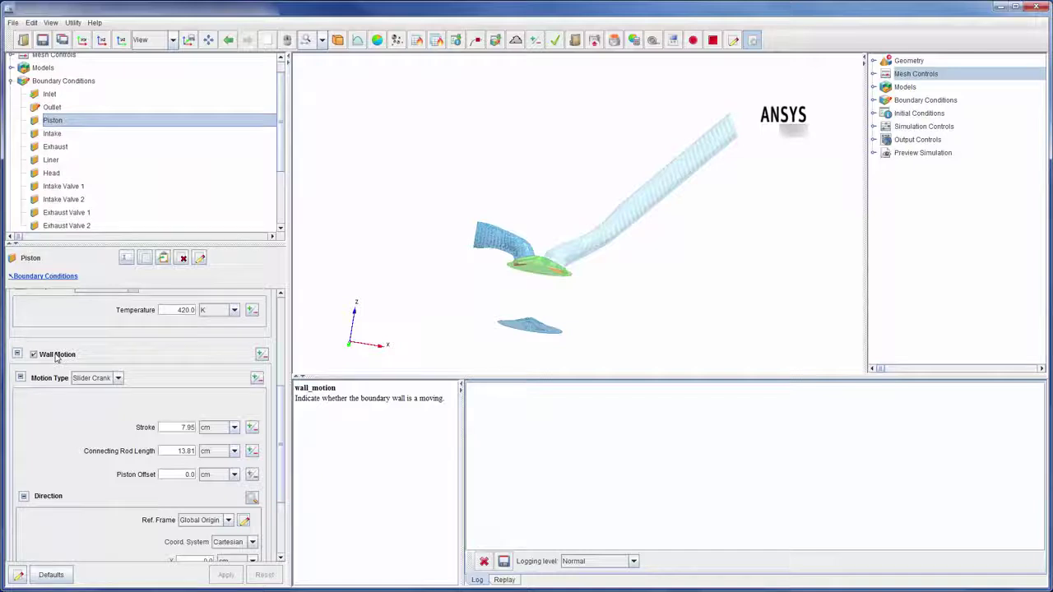
click(118, 377)
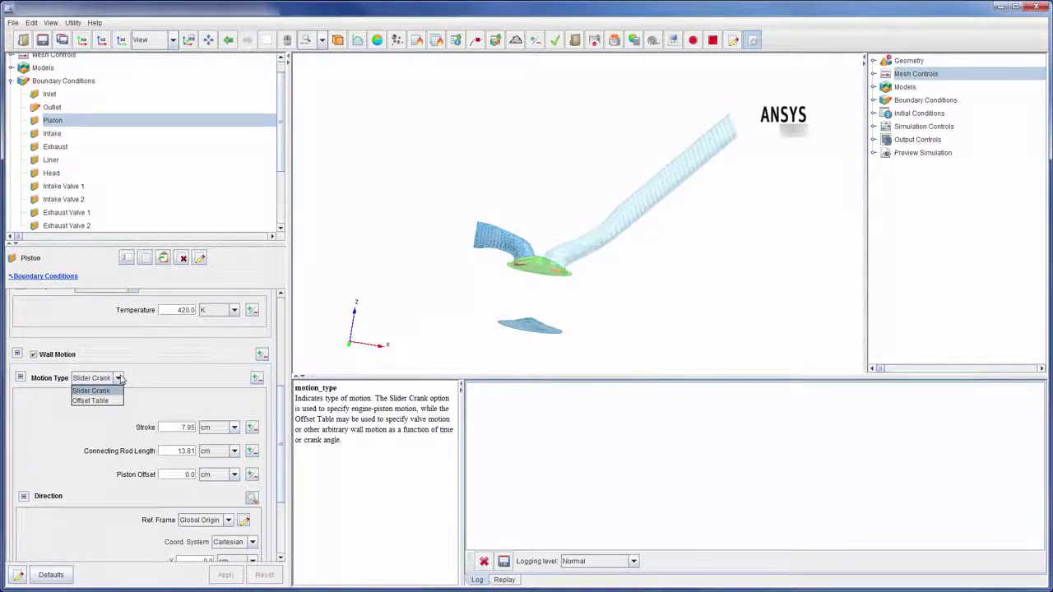
click(119, 378)
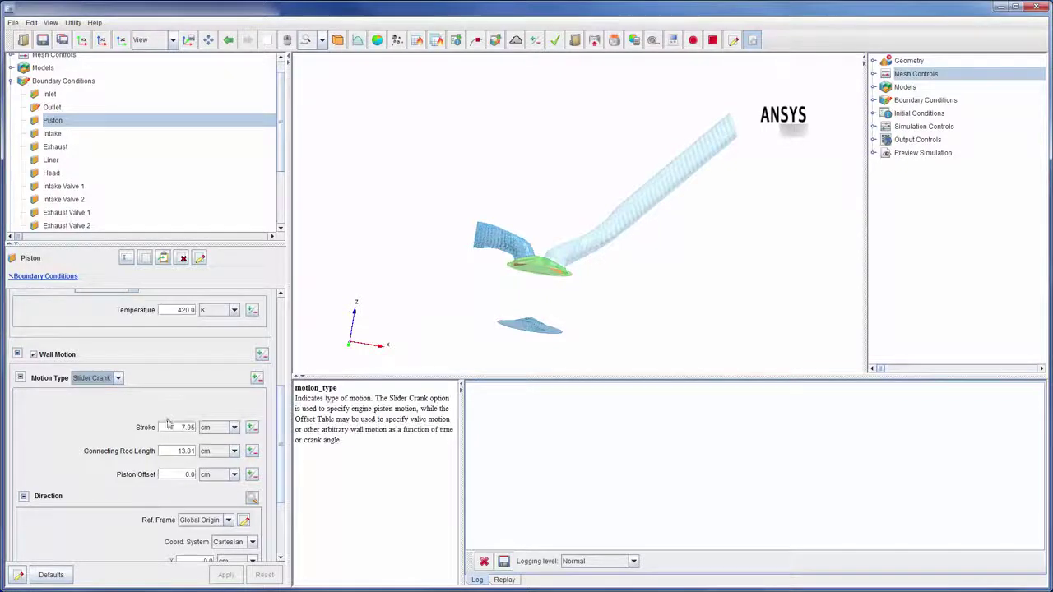
click(170, 426)
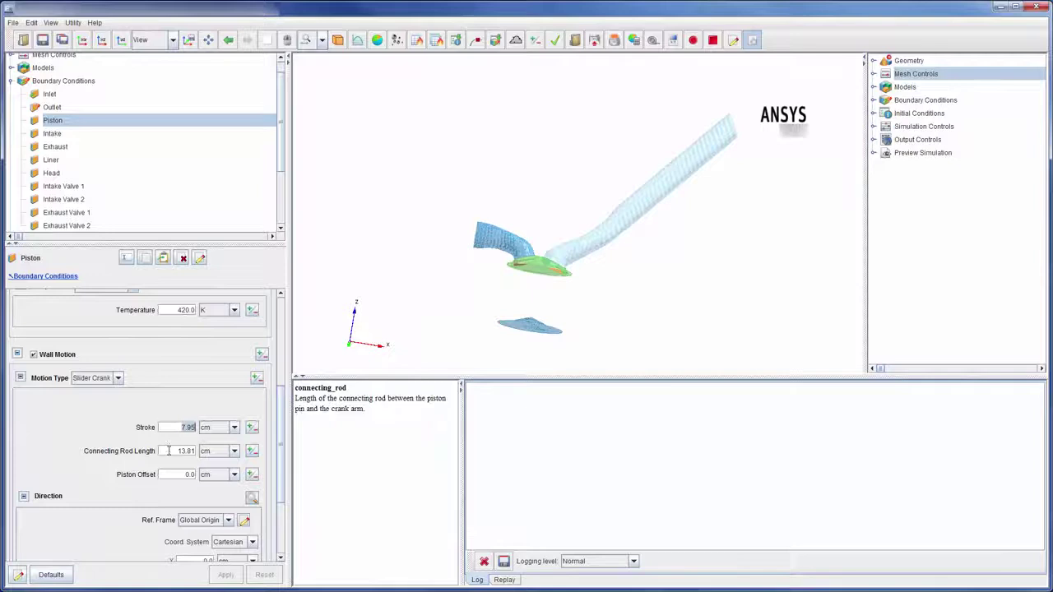
click(168, 452)
click(169, 474)
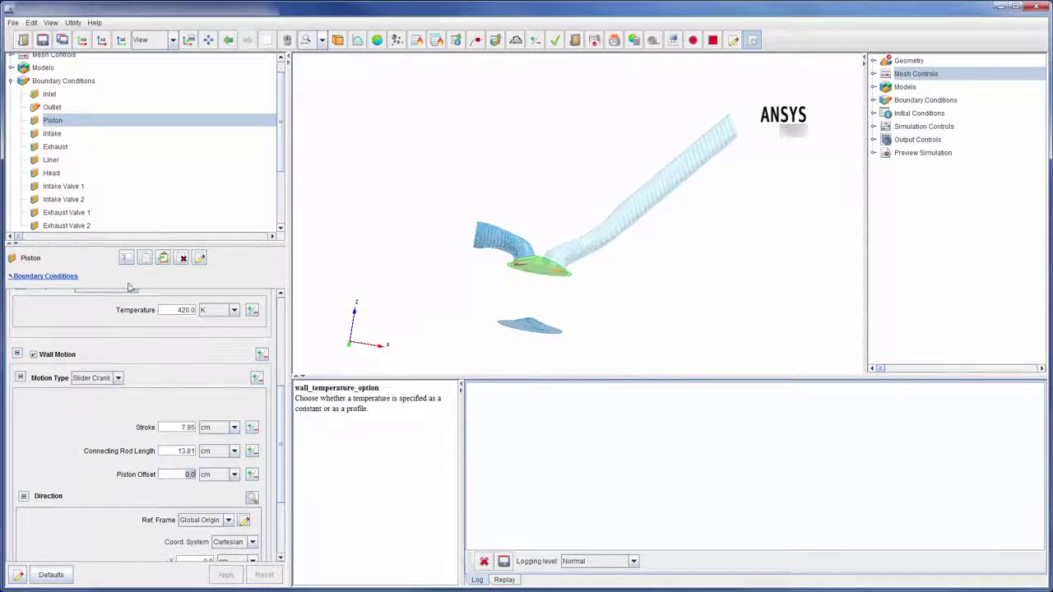
click(79, 187)
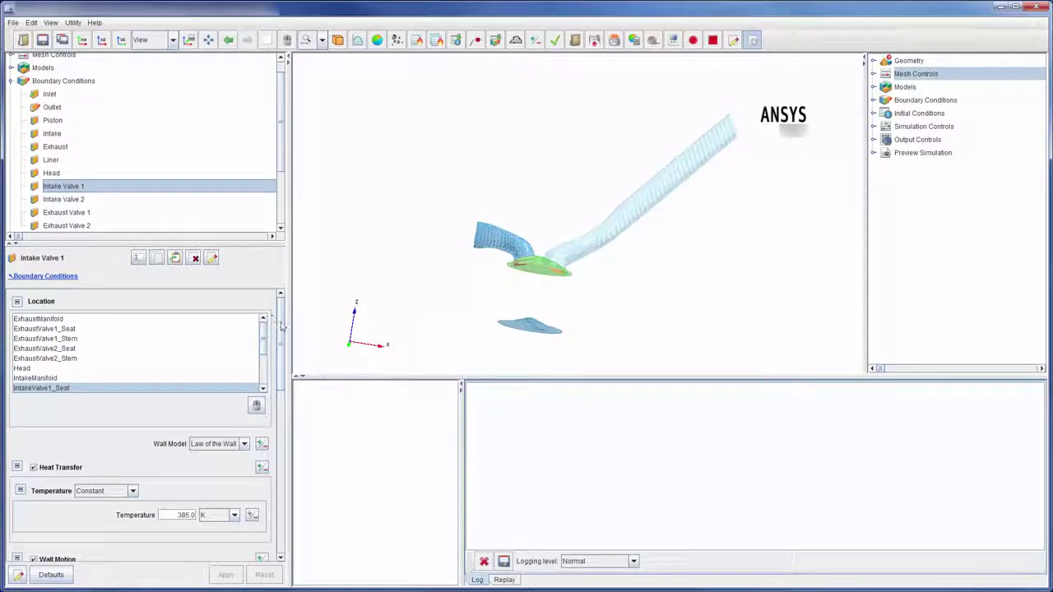
- Inspect the IntakeValves lift curve and table, peaking near 0.92 cm around 470 degrees
drag(280, 324, 280, 436)
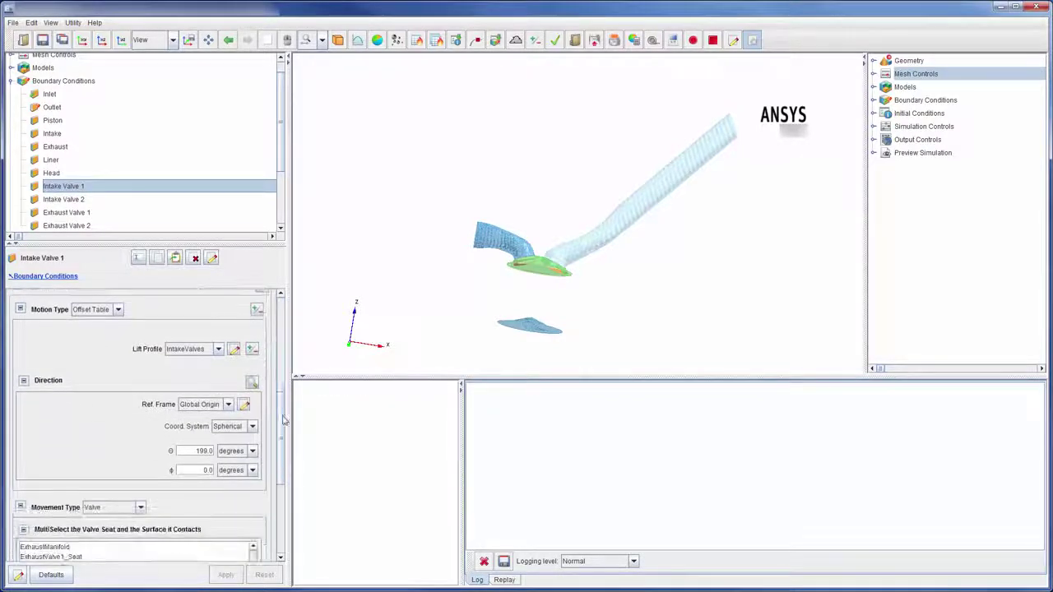
click(234, 351)
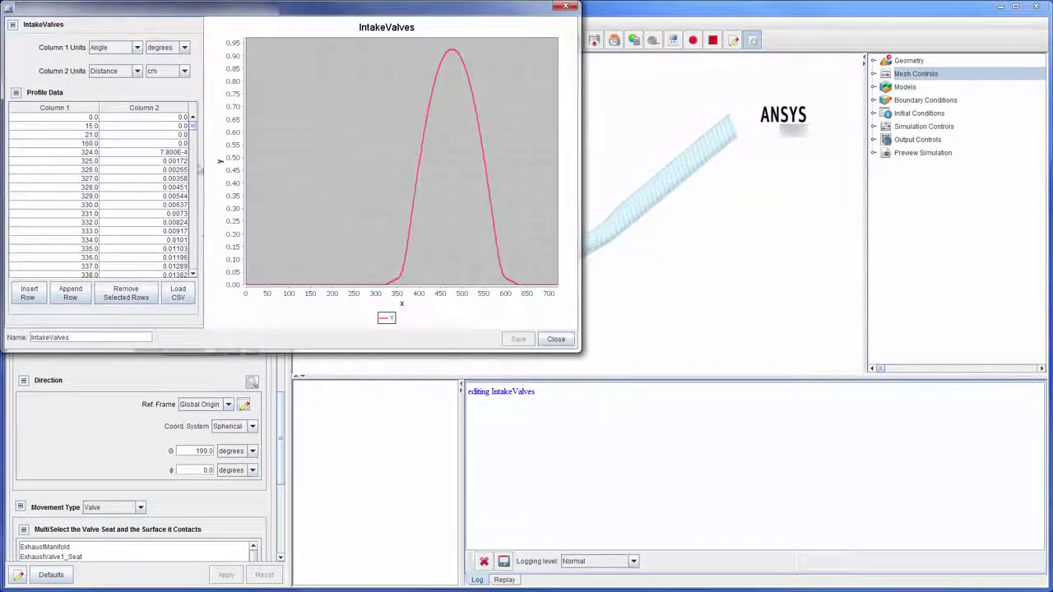
drag(194, 132, 194, 275)
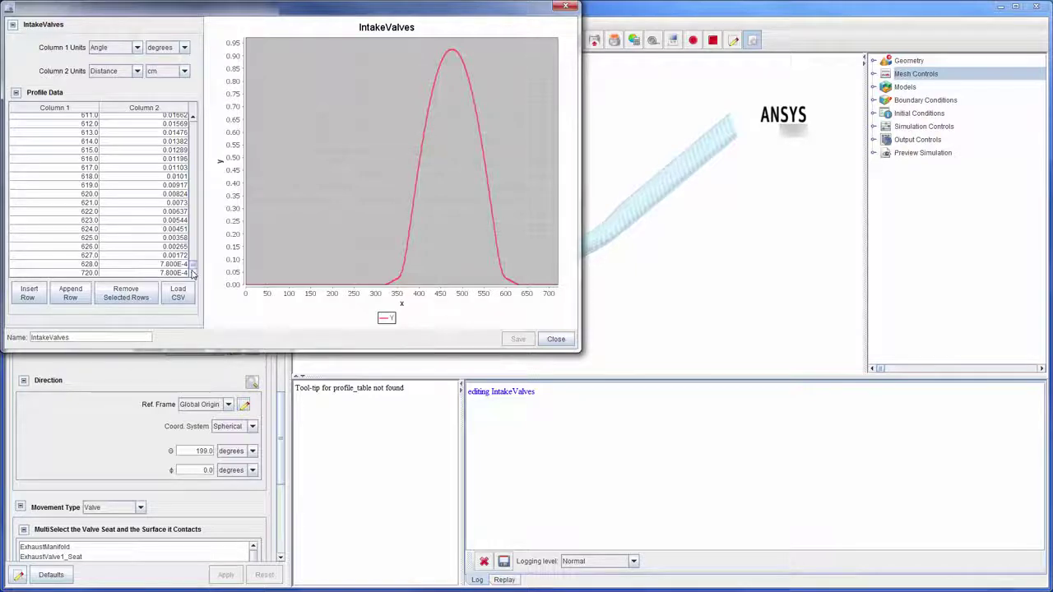
click(556, 339)
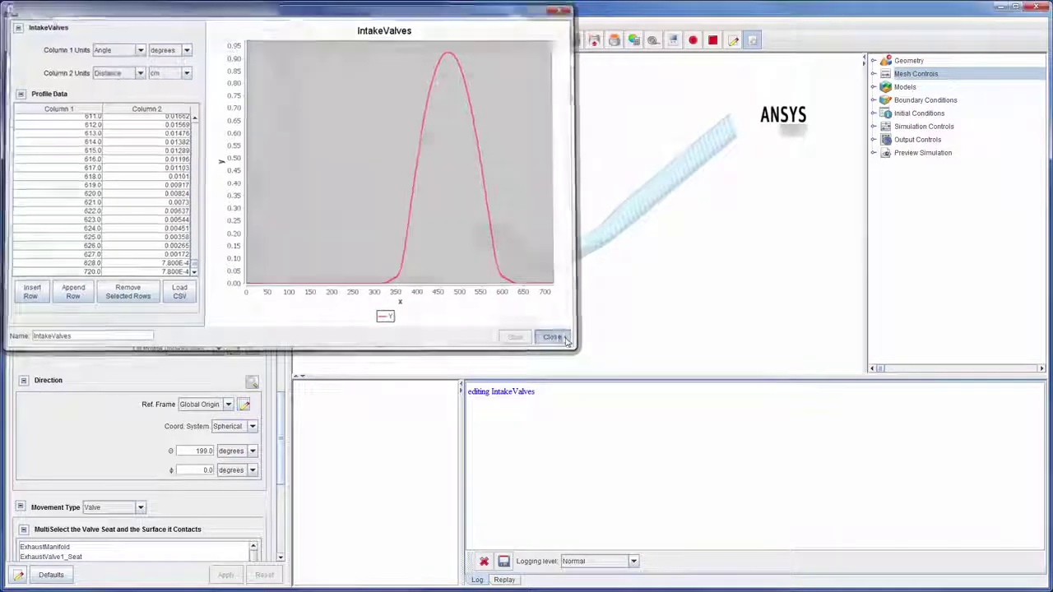
- Fold Boundary Conditions and step through the Default Initialization, IntakePort and ExhaustPort initial conditions
click(11, 82)
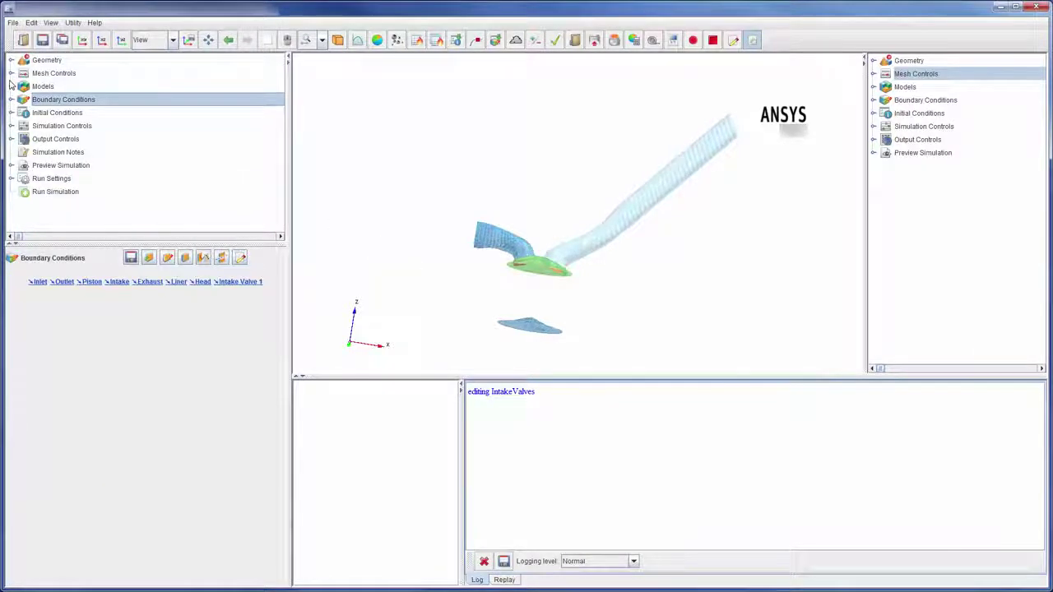
click(10, 113)
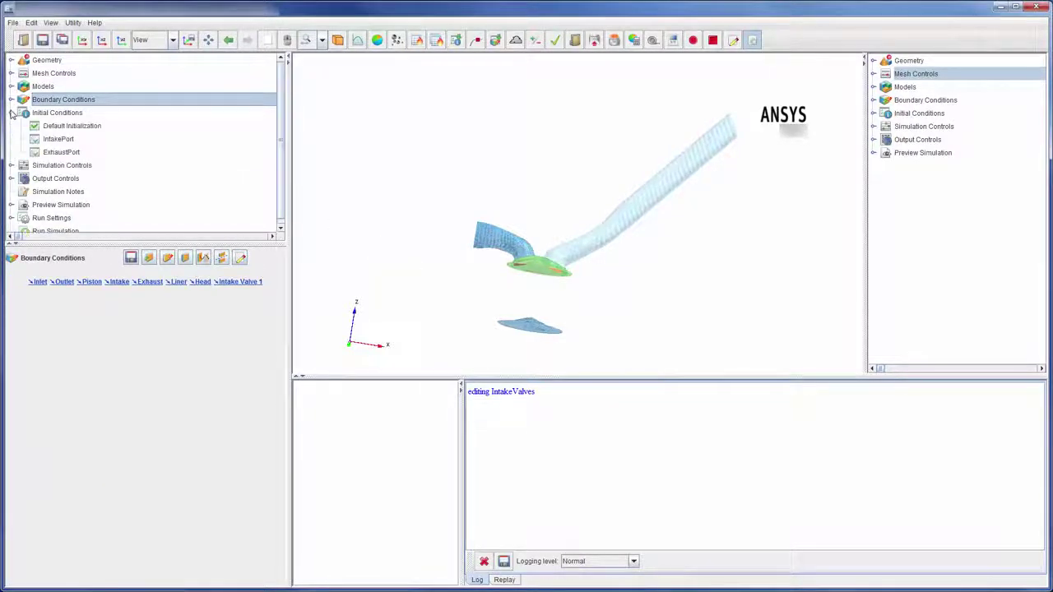
click(38, 115)
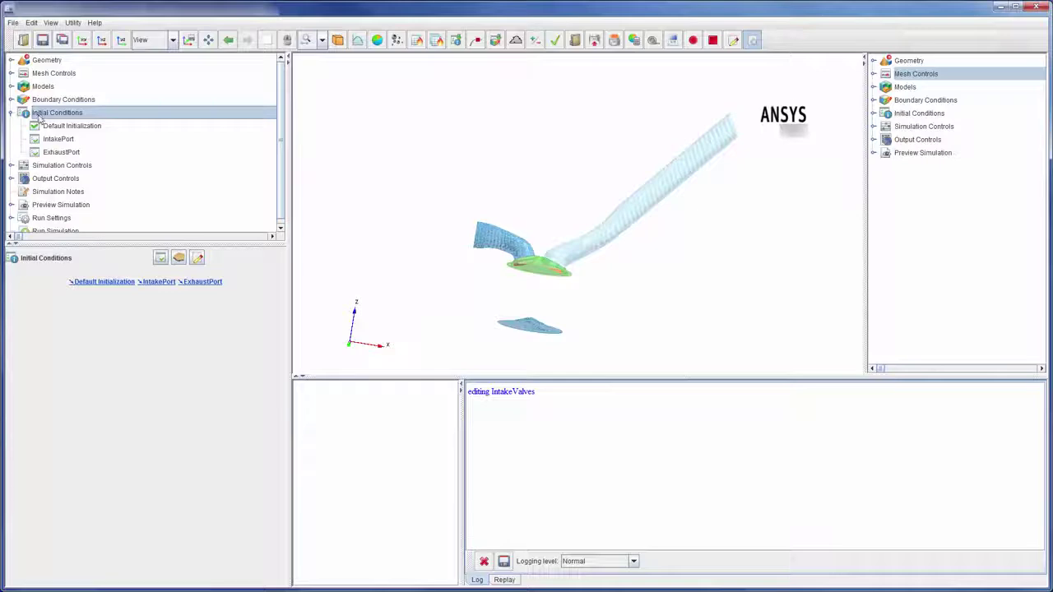
click(56, 128)
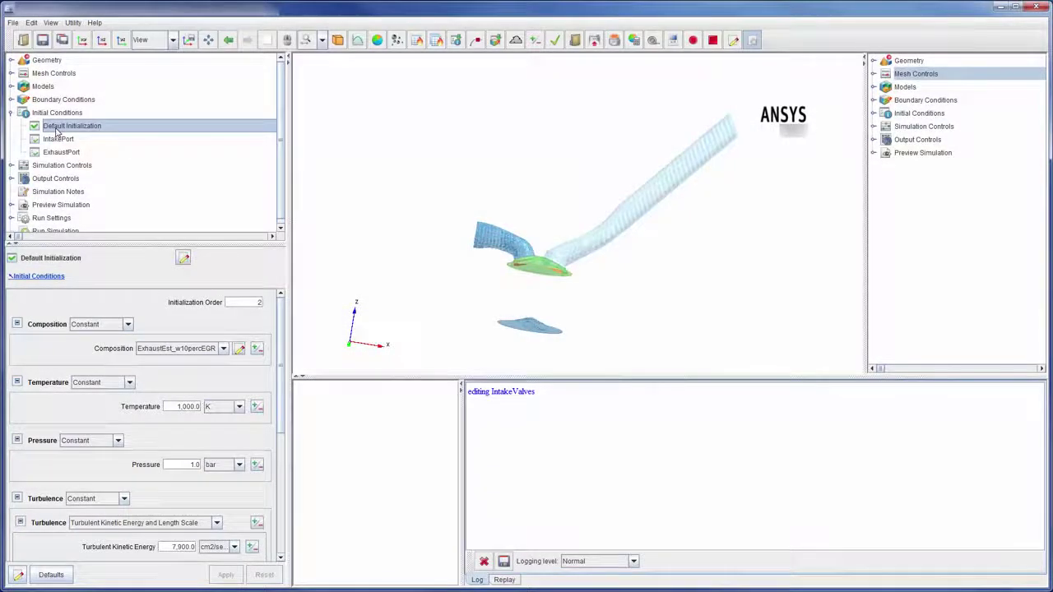
drag(626, 198, 485, 212)
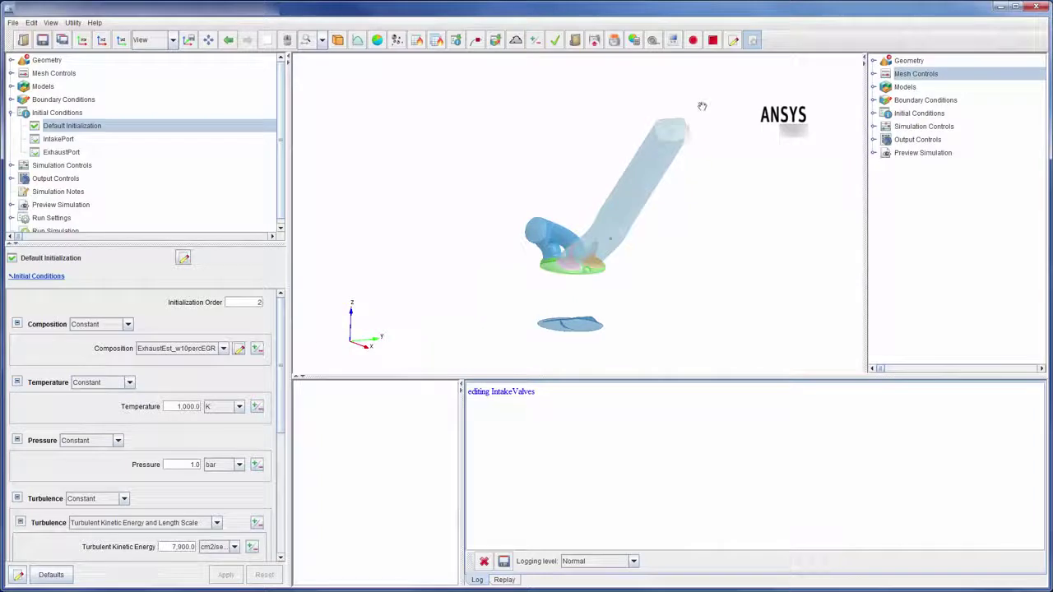
click(65, 139)
drag(500, 238, 494, 258)
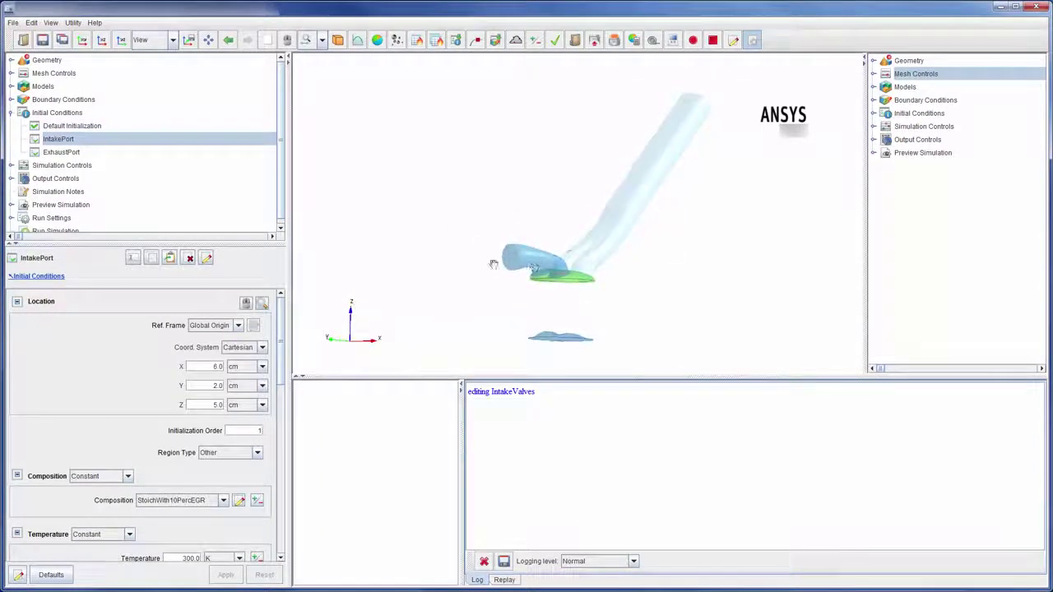
click(63, 153)
click(66, 128)
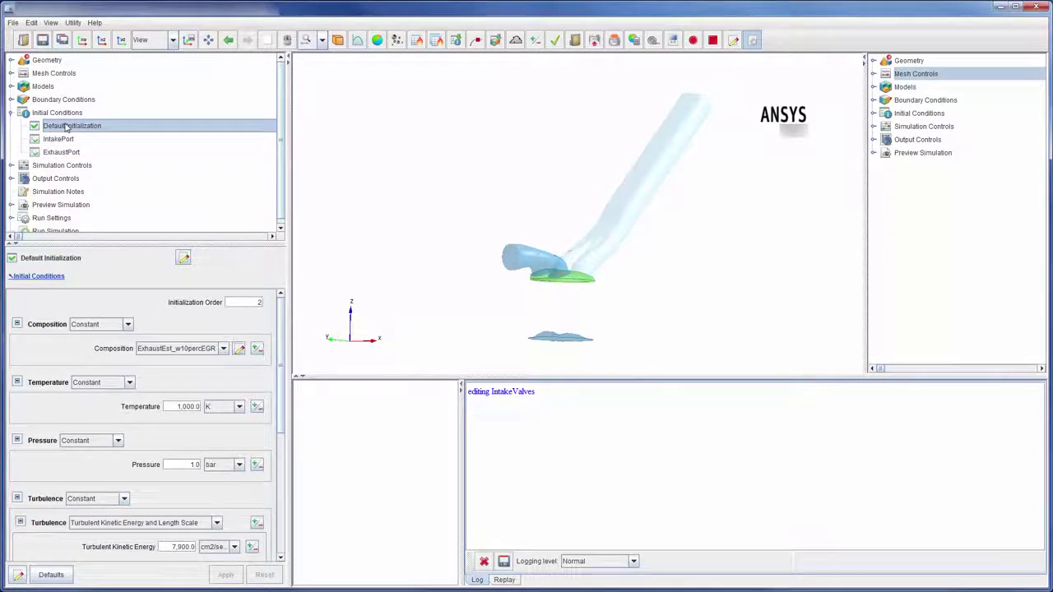
click(12, 113)
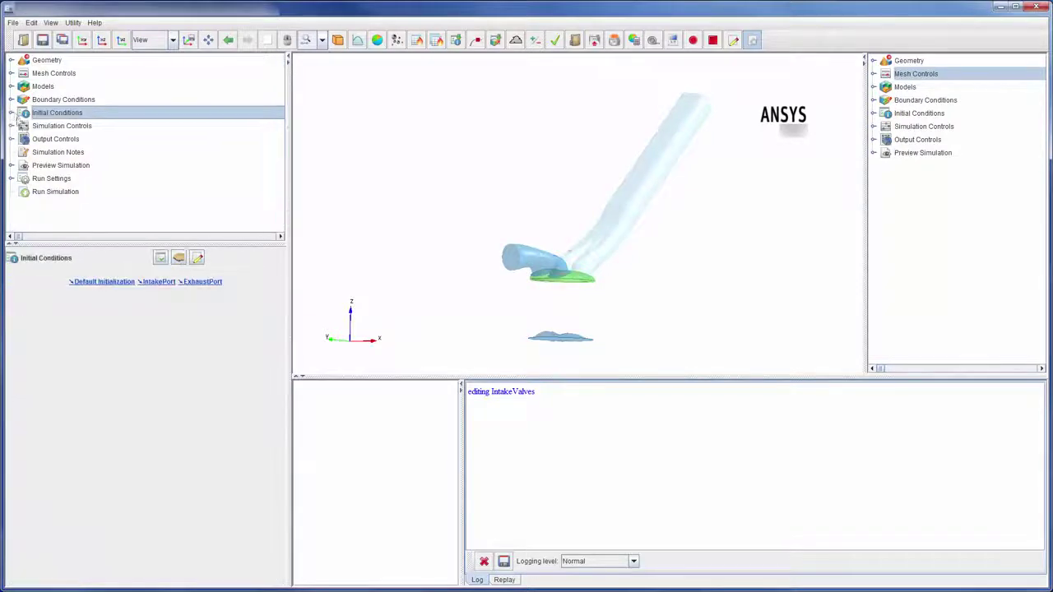
- Check the 340 to 900 degree crank-angle run at 1,500 rpm and keep the 4-Stroke cycle
click(35, 127)
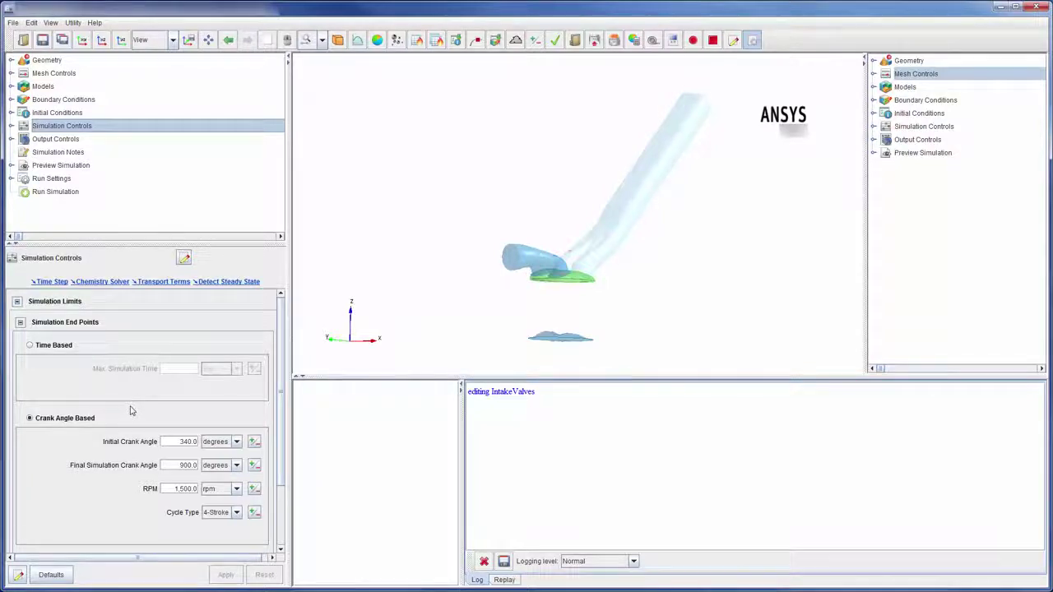
mouse_move(175, 445)
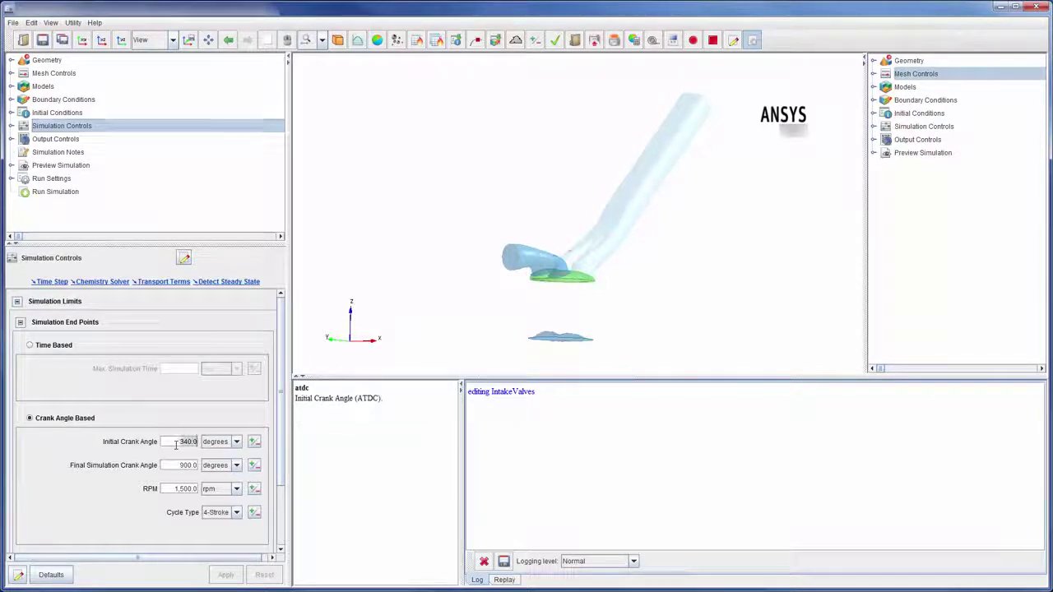
mouse_move(171, 484)
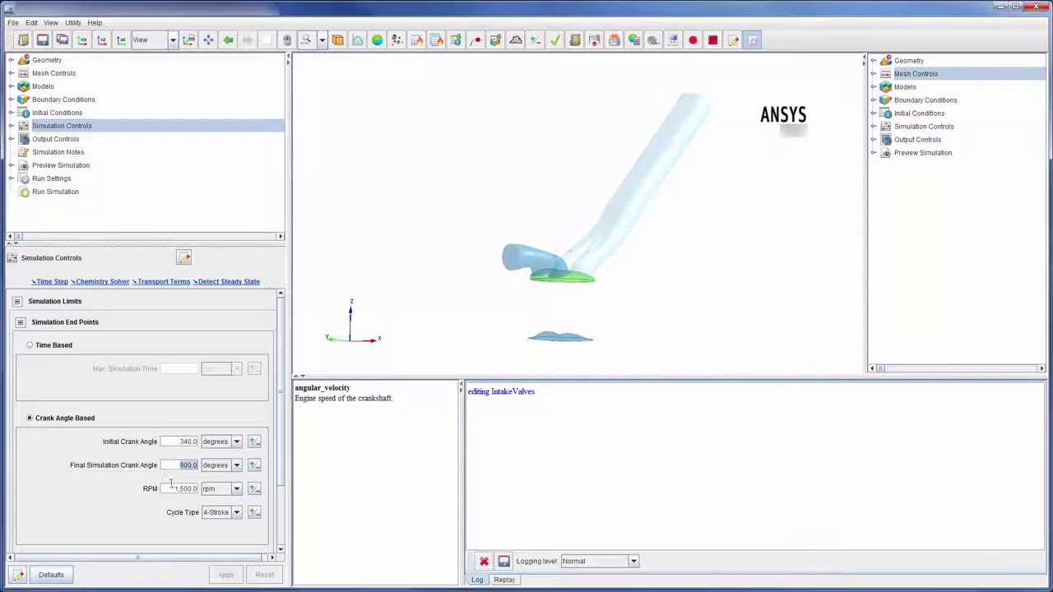
key(Tab)
click(236, 511)
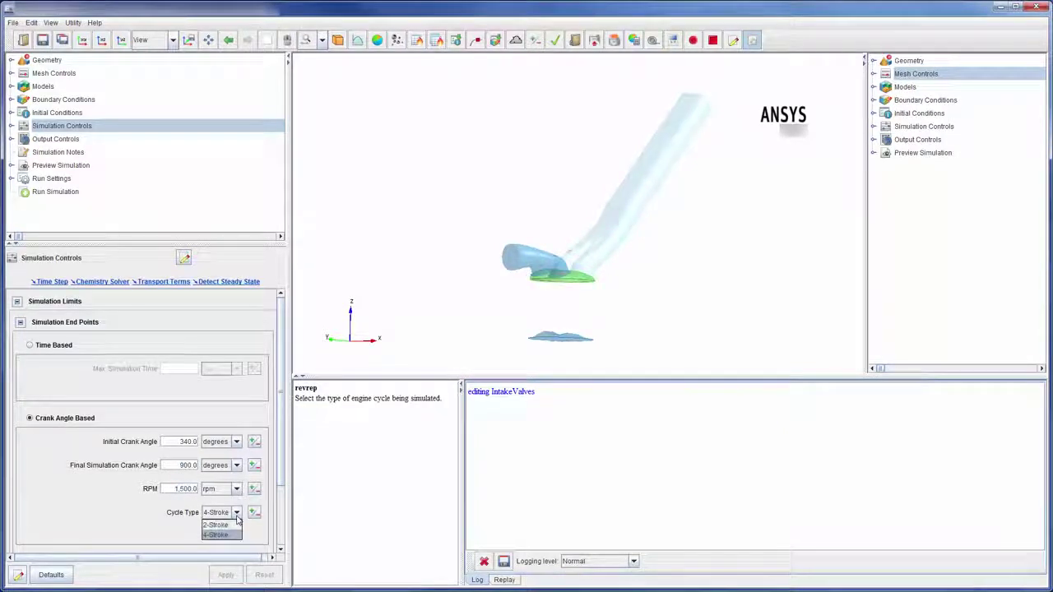
click(237, 515)
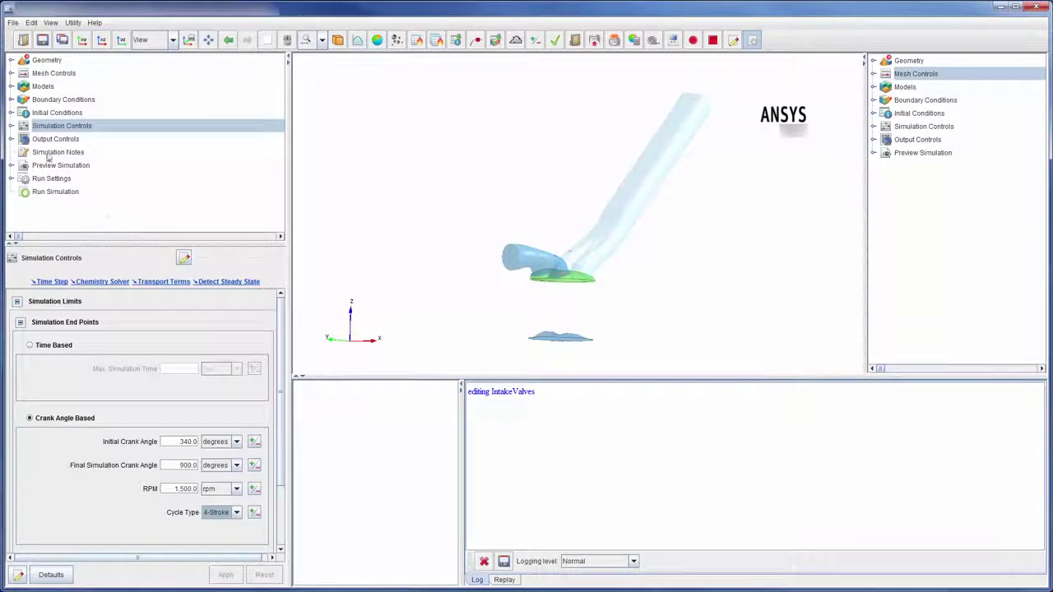
- Review the Time Step and Chemistry Solver settings, keeping chemistry activated Conditionally
click(12, 126)
click(45, 140)
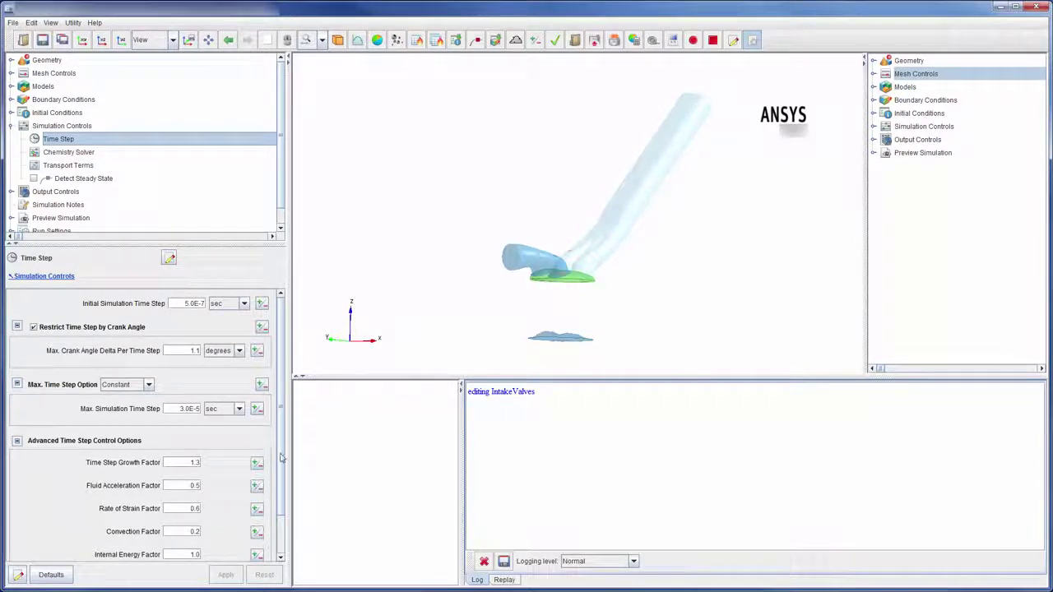
scroll(284, 458, down, 2)
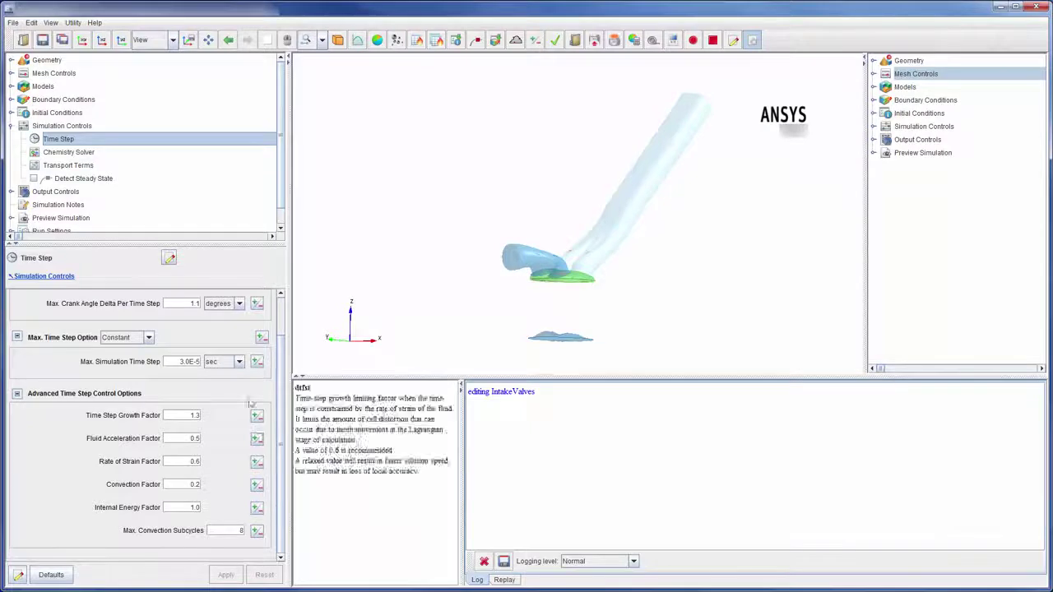
click(92, 153)
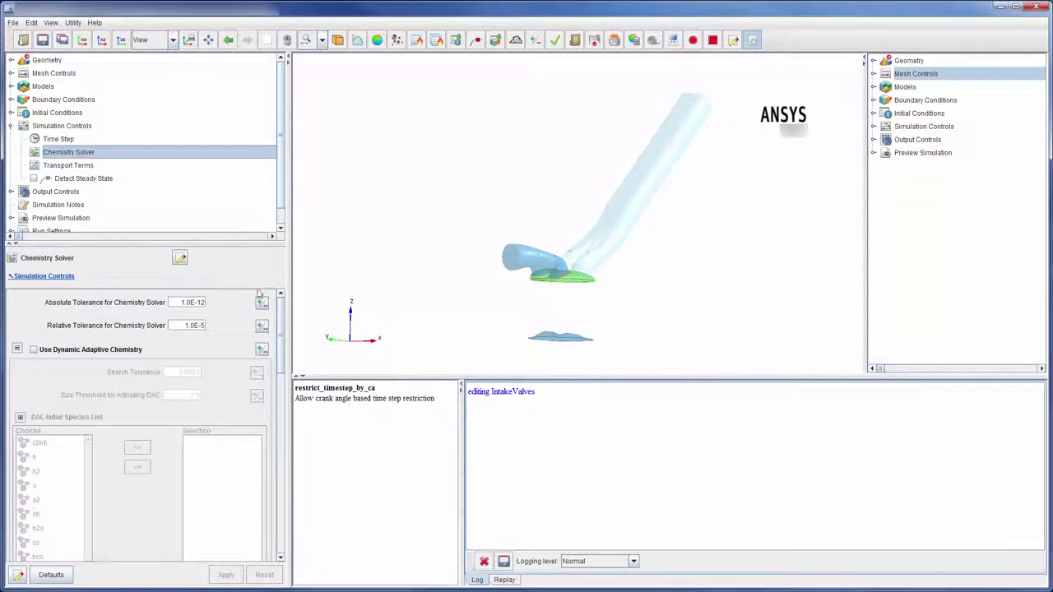
drag(282, 318, 284, 401)
scroll(284, 401, down, 9)
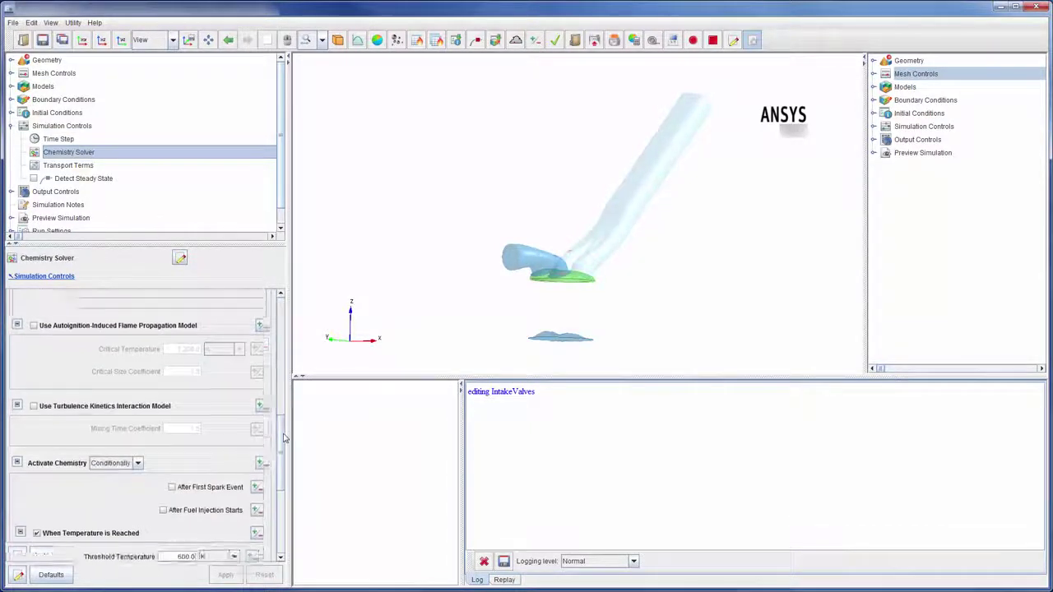
click(138, 397)
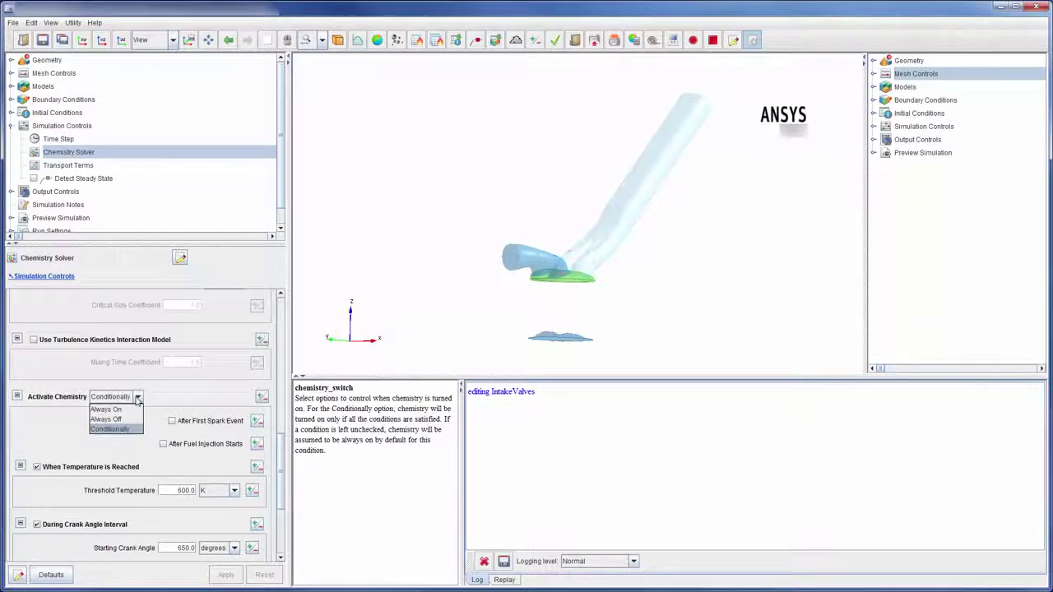
click(137, 397)
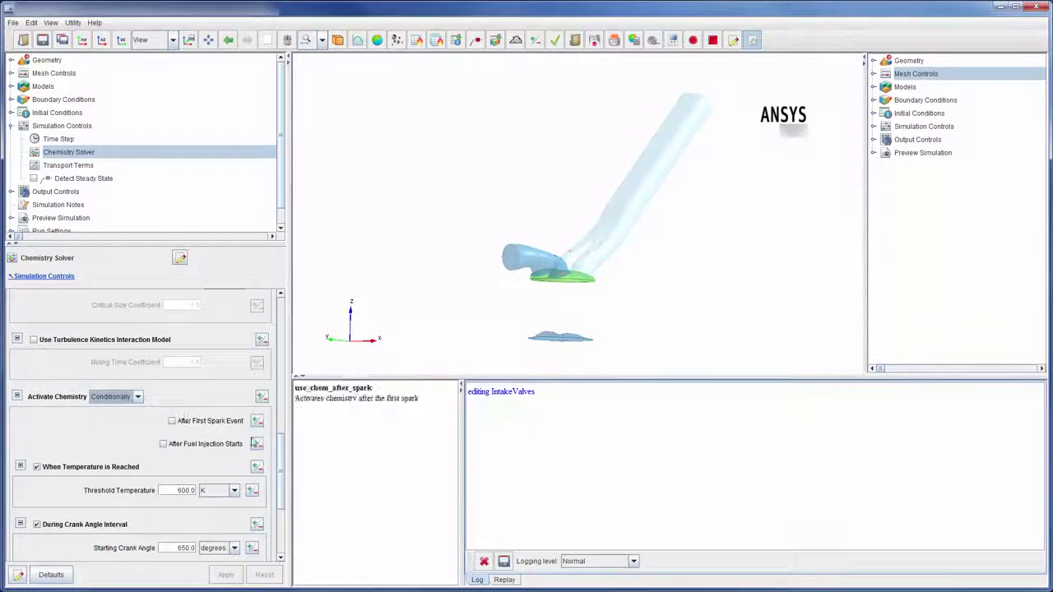
drag(282, 453, 285, 500)
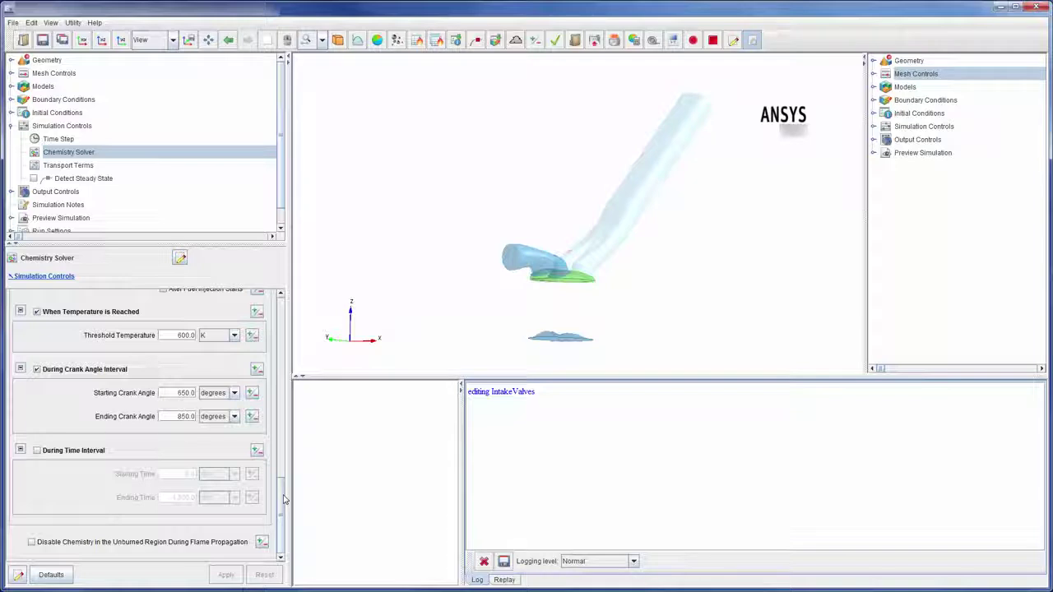
click(11, 126)
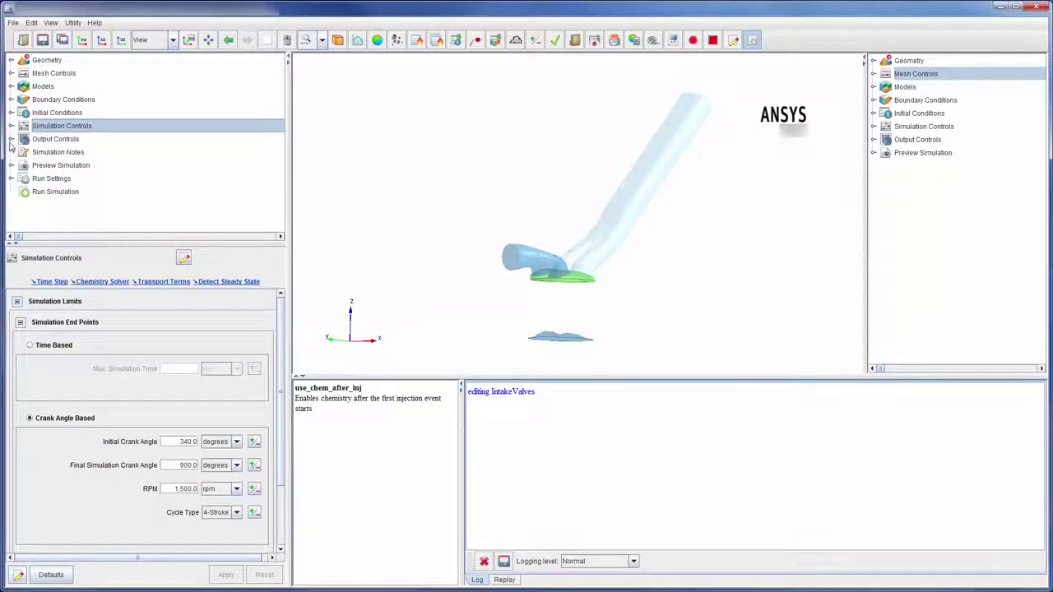
- Review the Spatially Resolved and the Spatially Averaged and Spray output panels under Output Controls
click(29, 140)
click(12, 139)
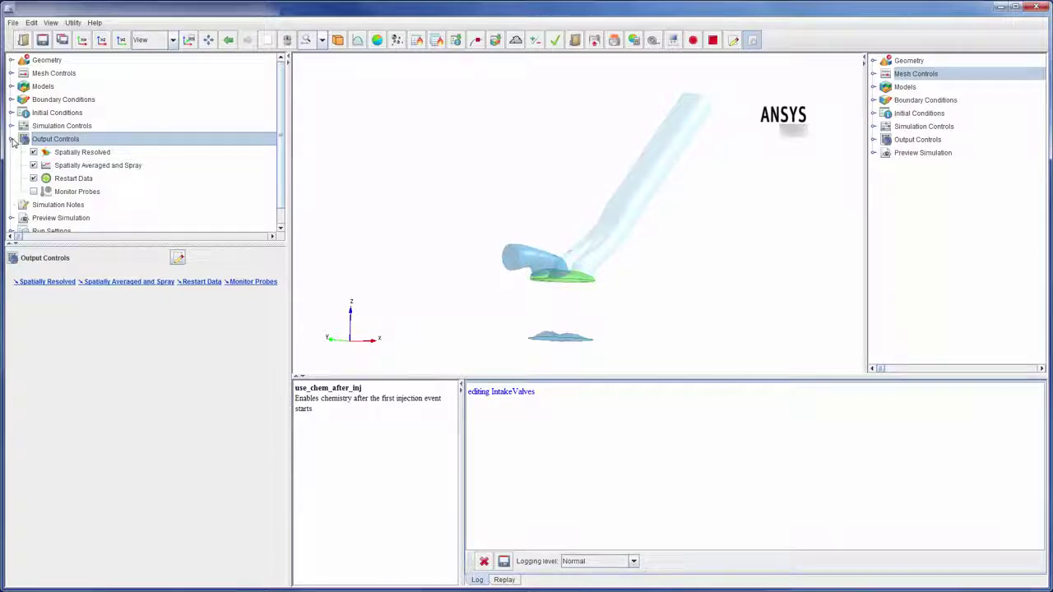
click(67, 153)
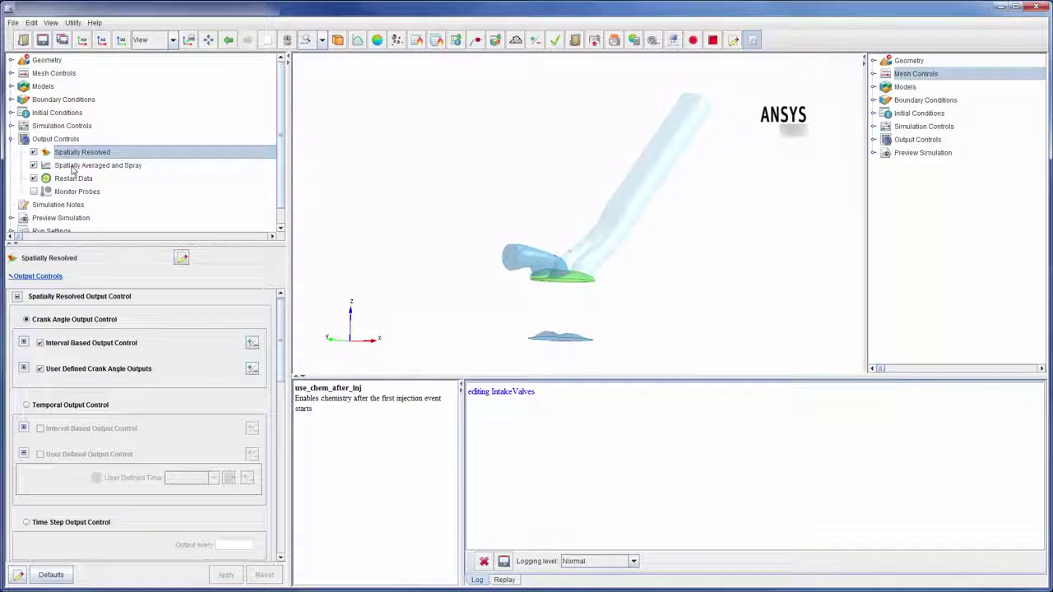
click(72, 167)
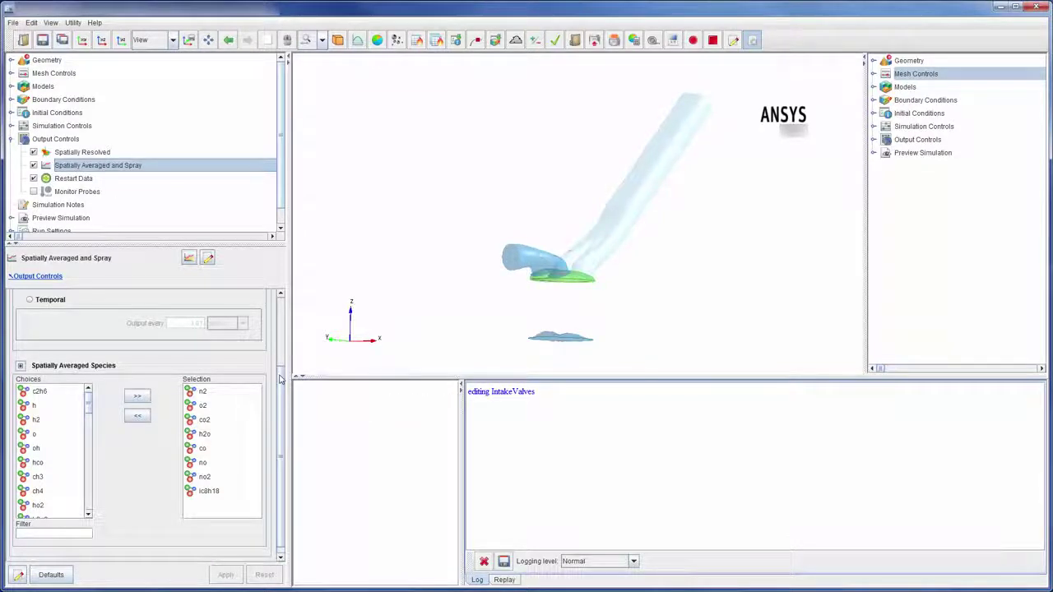
scroll(280, 379, up, 3)
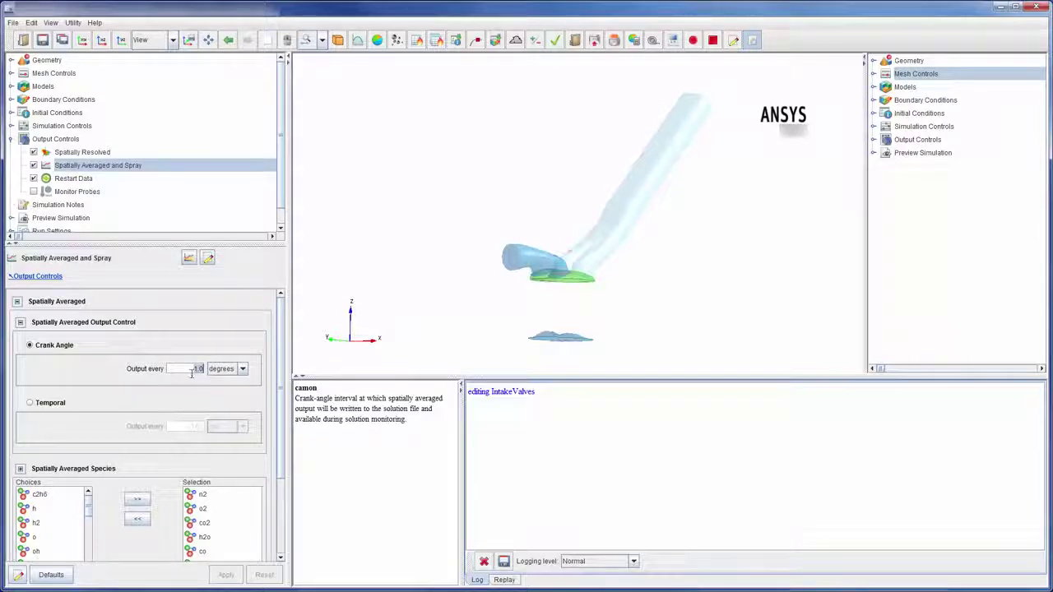
scroll(284, 451, down, 3)
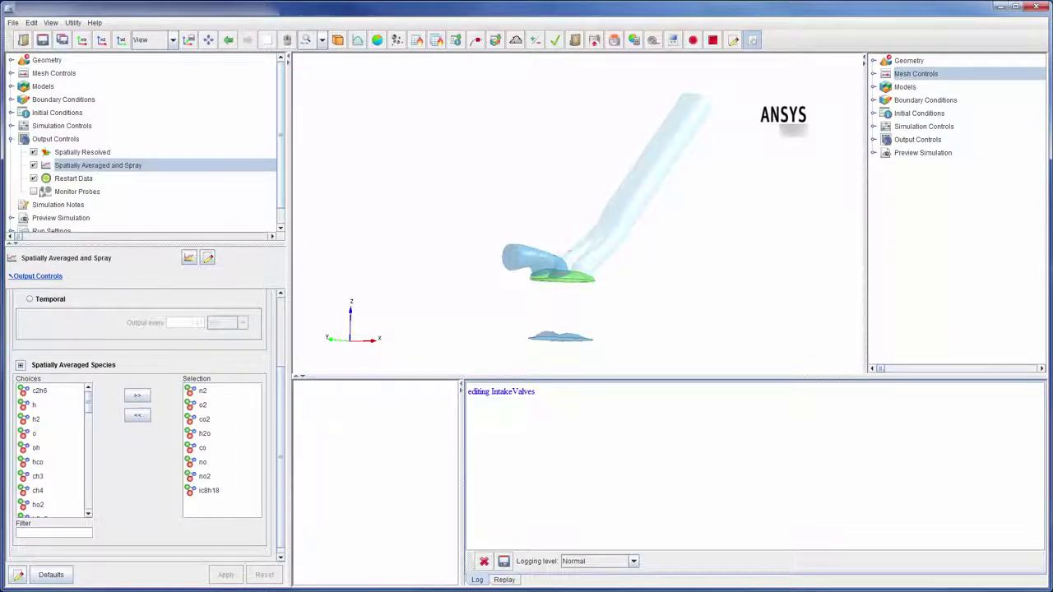
click(11, 139)
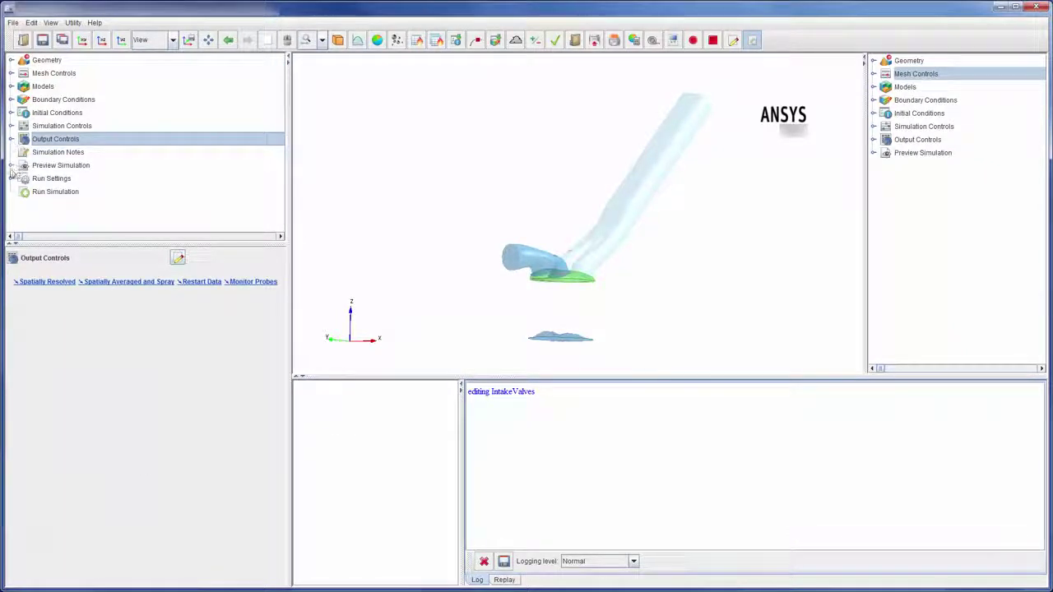
- Preview the piston and valve motion curves, then the EVO mesh generation settings
click(11, 165)
click(54, 178)
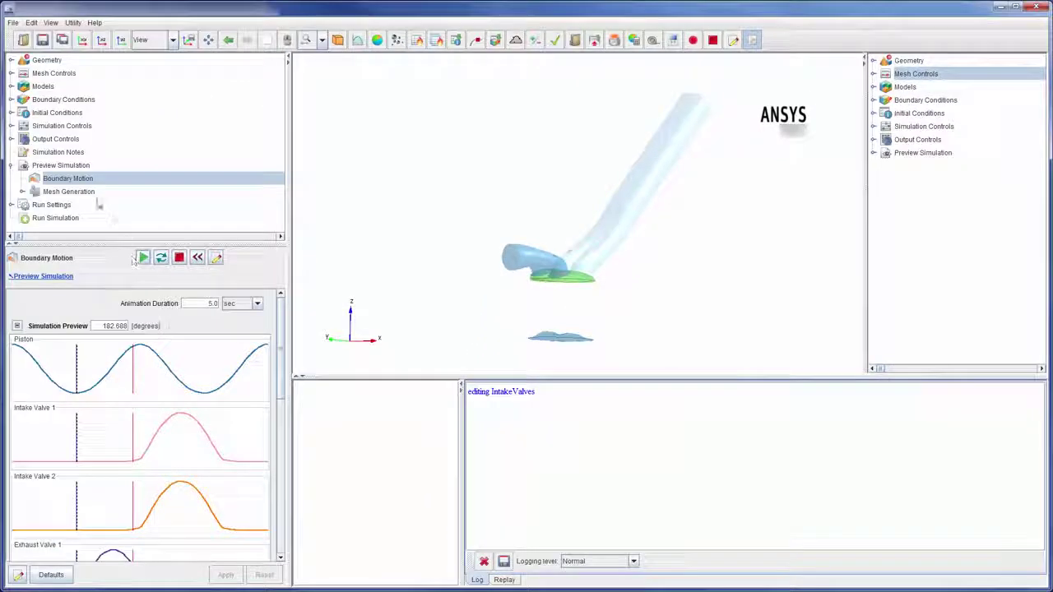
click(92, 193)
click(23, 191)
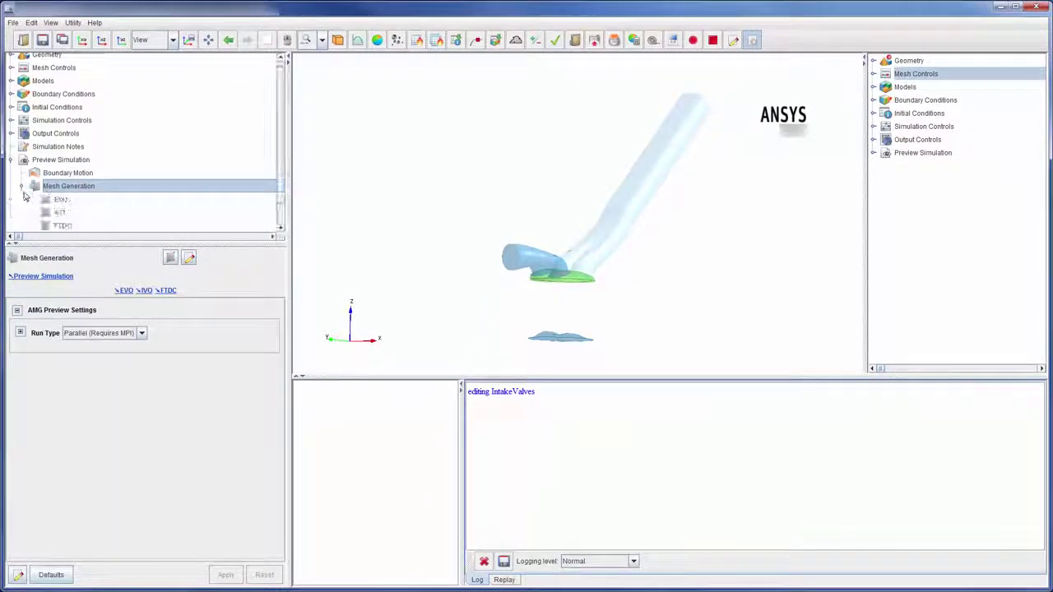
click(54, 201)
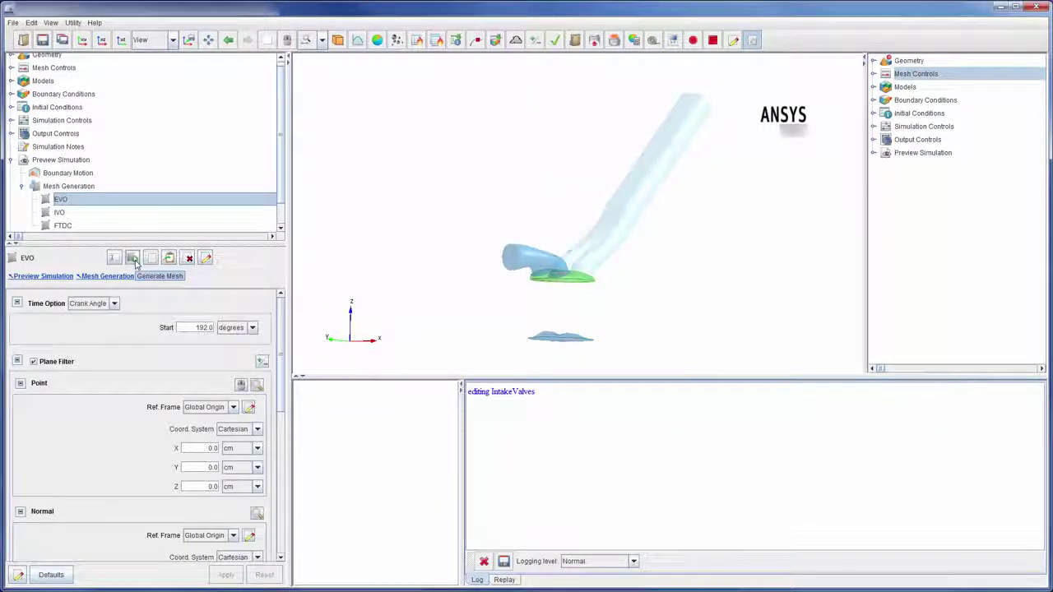
- Display the EVO preview mesh at 192.0 degrees crank angle and rotate the engine to inspect it
click(873, 153)
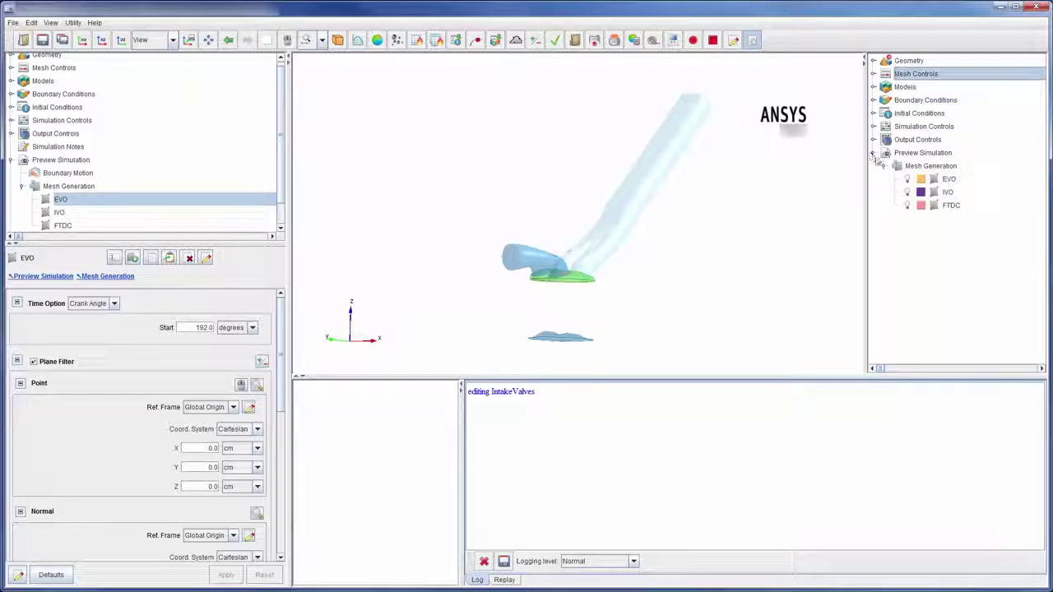
click(906, 180)
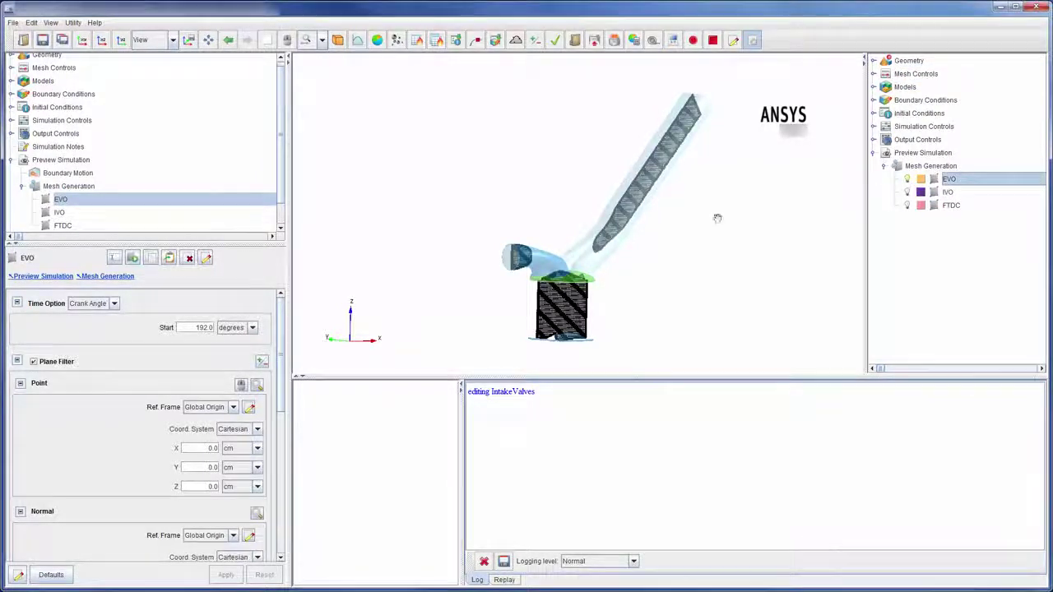
drag(717, 216, 607, 243)
drag(559, 240, 578, 246)
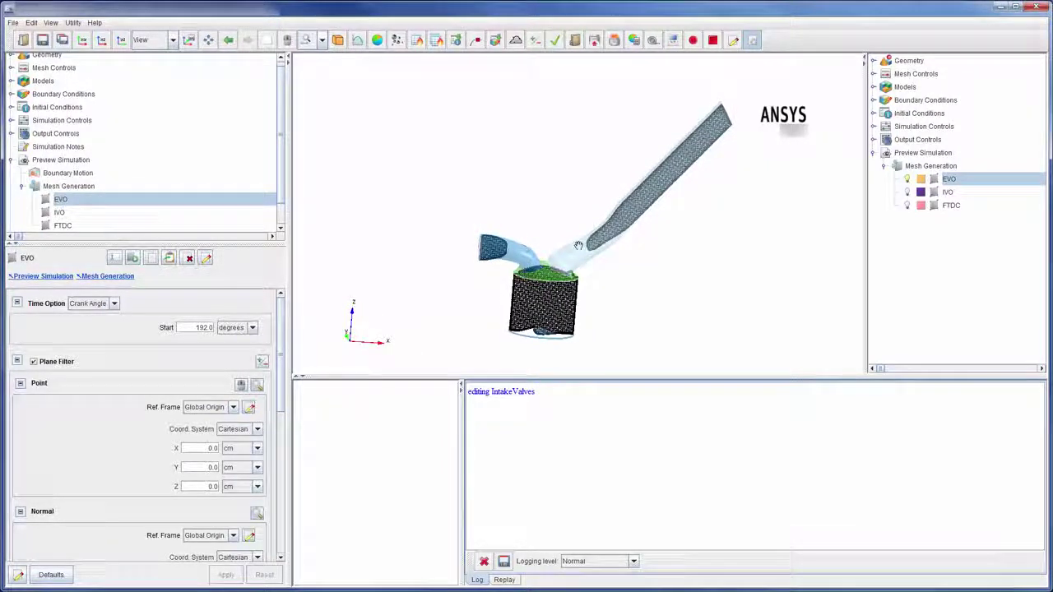
- Show the Nominal run panel: Parallel, 8 MPI processes, Prepare Batch Scripts and Run, status Ready
click(11, 160)
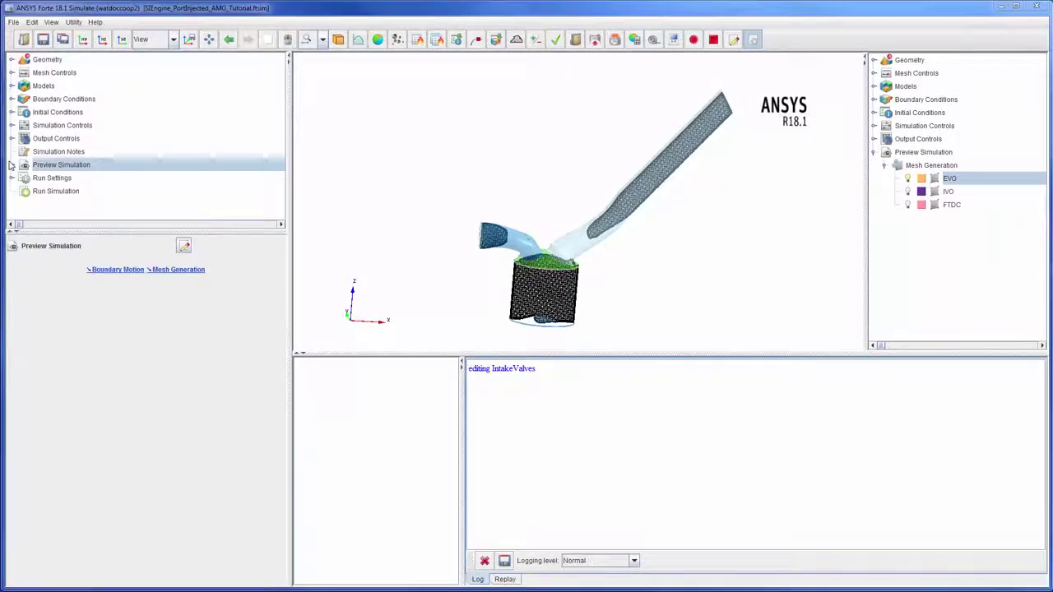
click(37, 194)
mouse_move(30, 282)
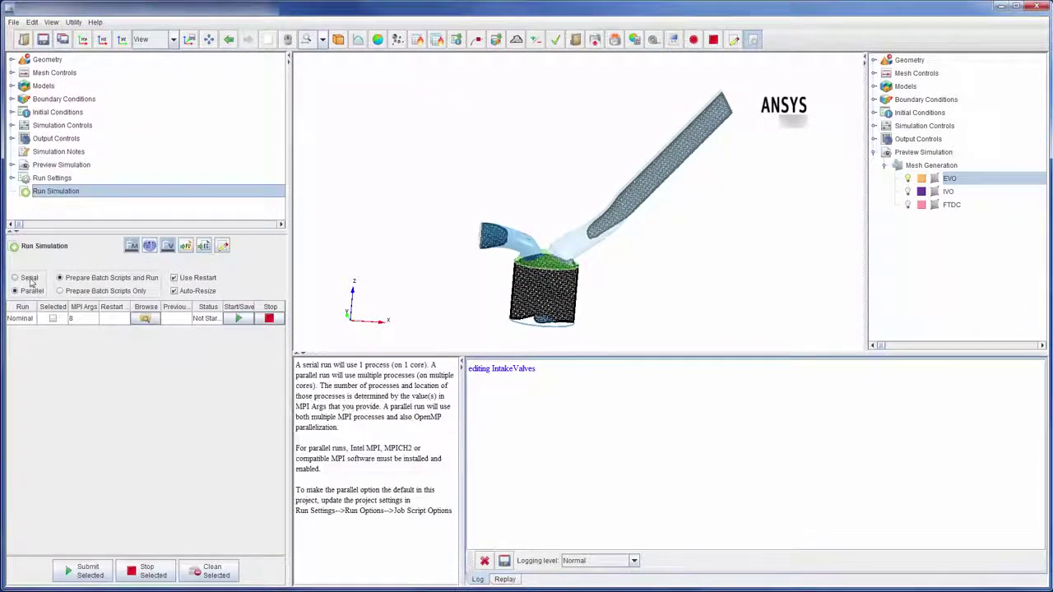
mouse_move(83, 320)
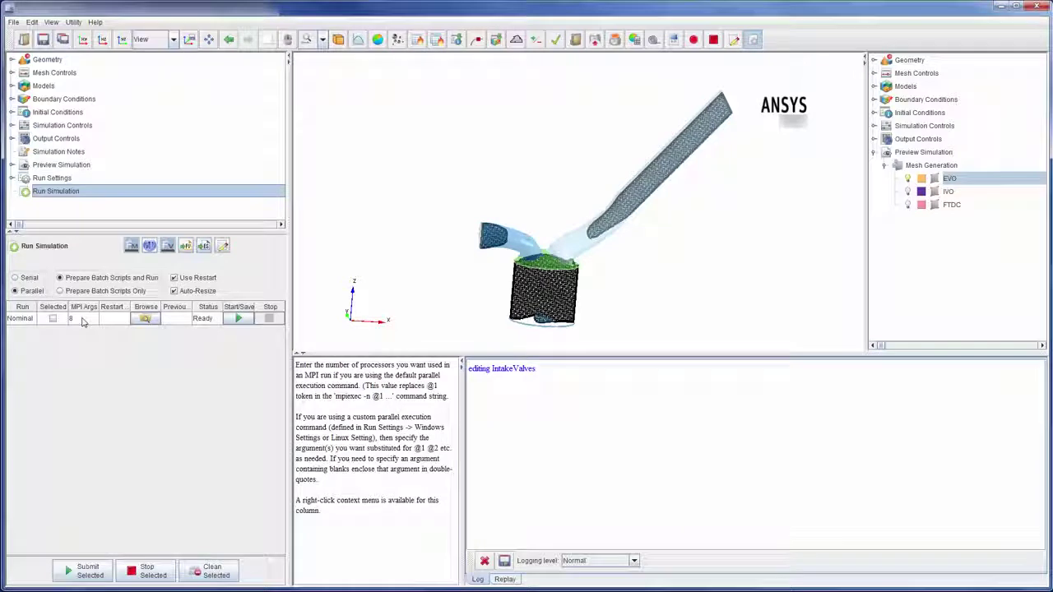
mouse_move(92, 289)
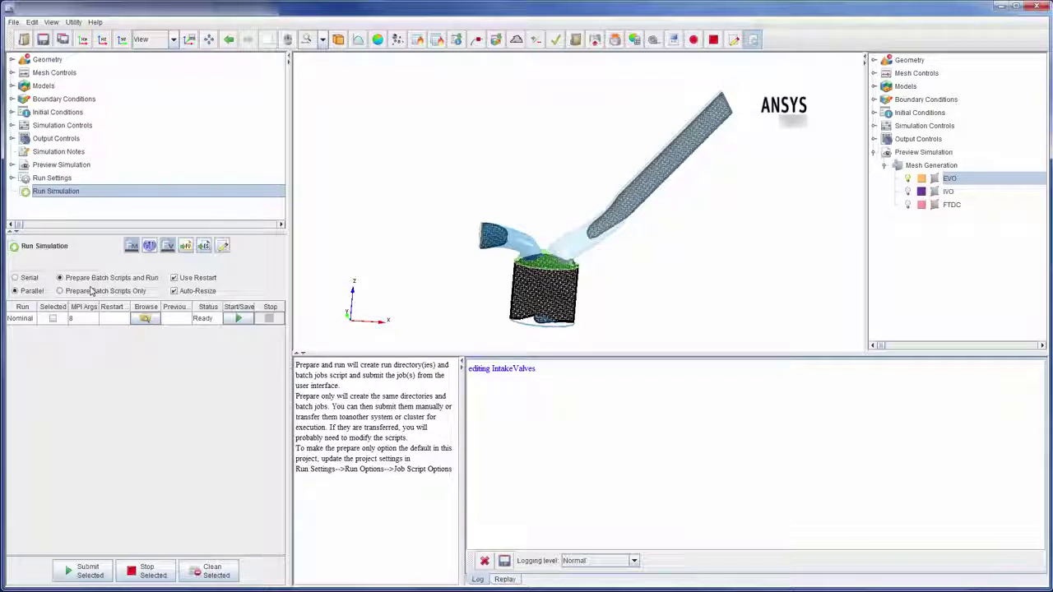
mouse_move(195, 285)
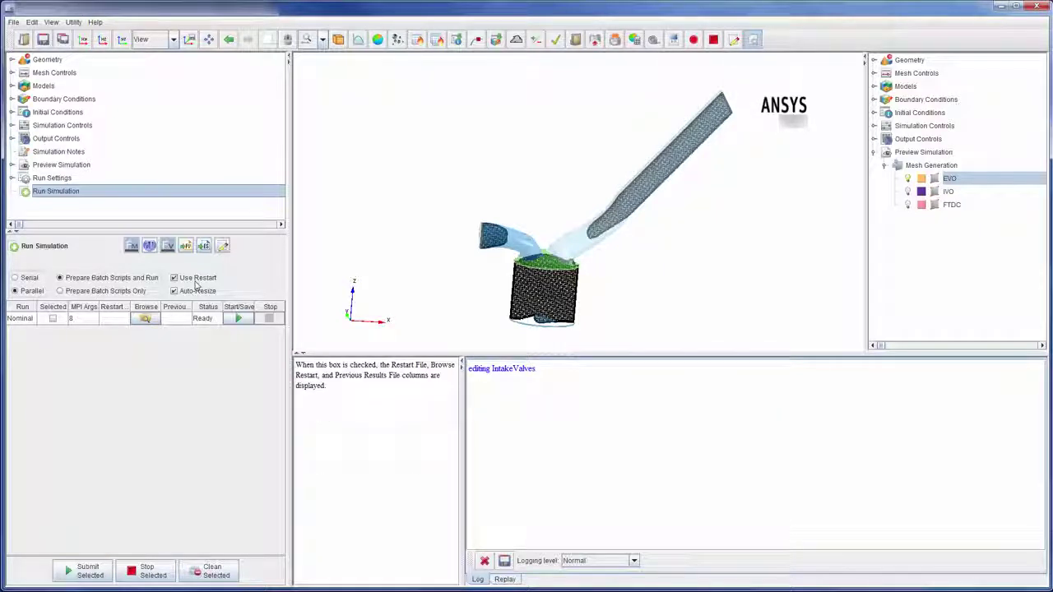